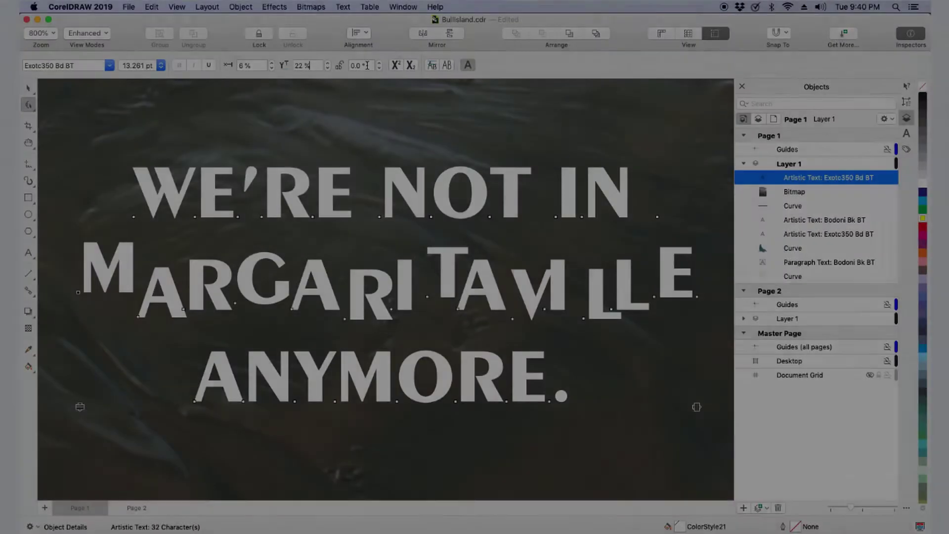
- Format the M of MARGARITAVILLE with a 10° rotation, red fill, the Freehand521 BT font and a 14 pt size
click(379, 63)
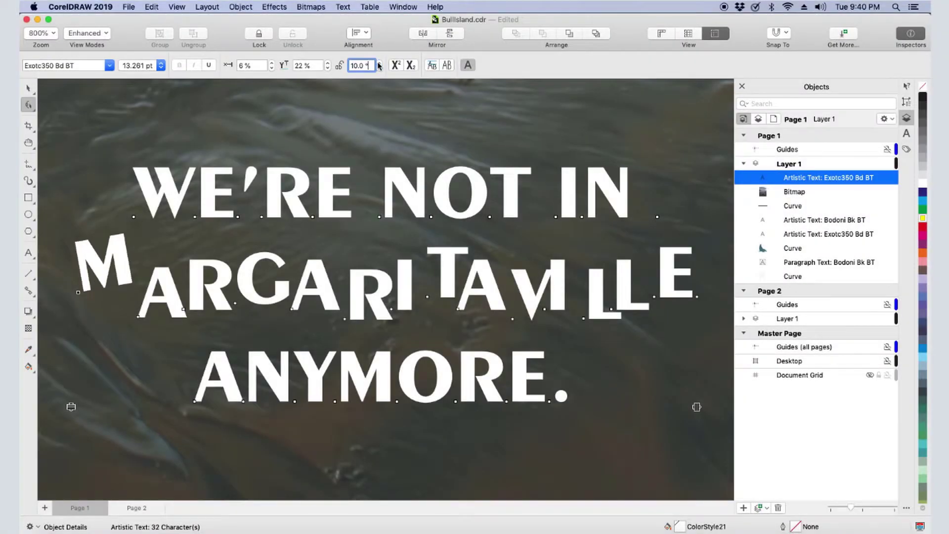
click(922, 226)
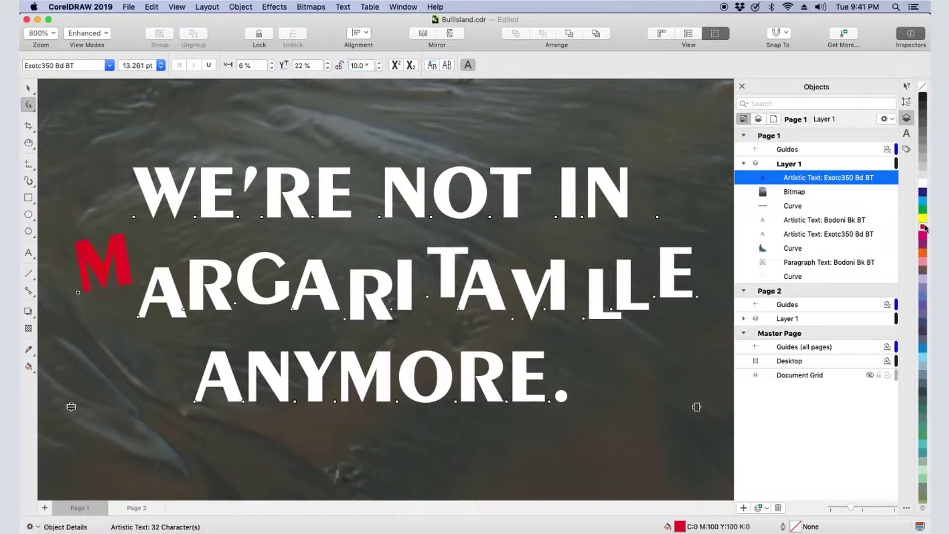
click(109, 66)
click(49, 87)
click(161, 66)
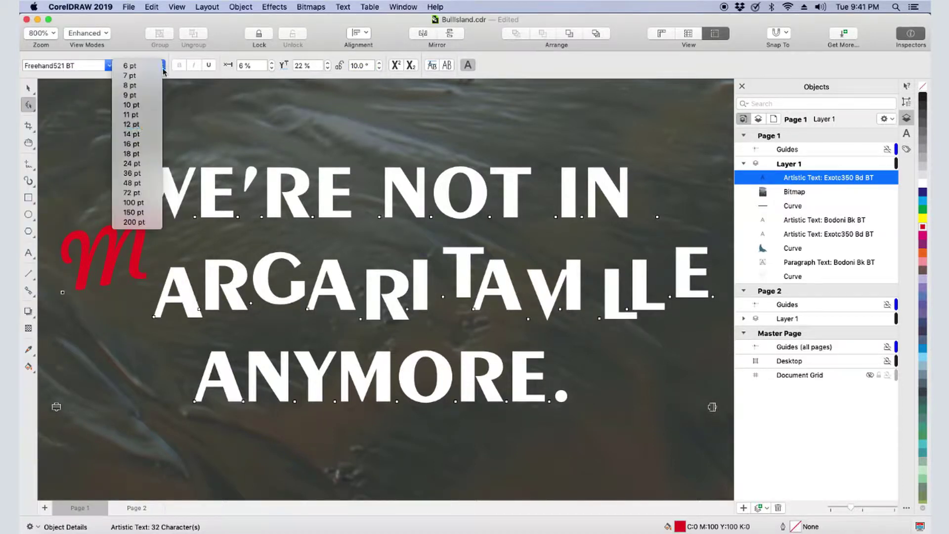
click(142, 134)
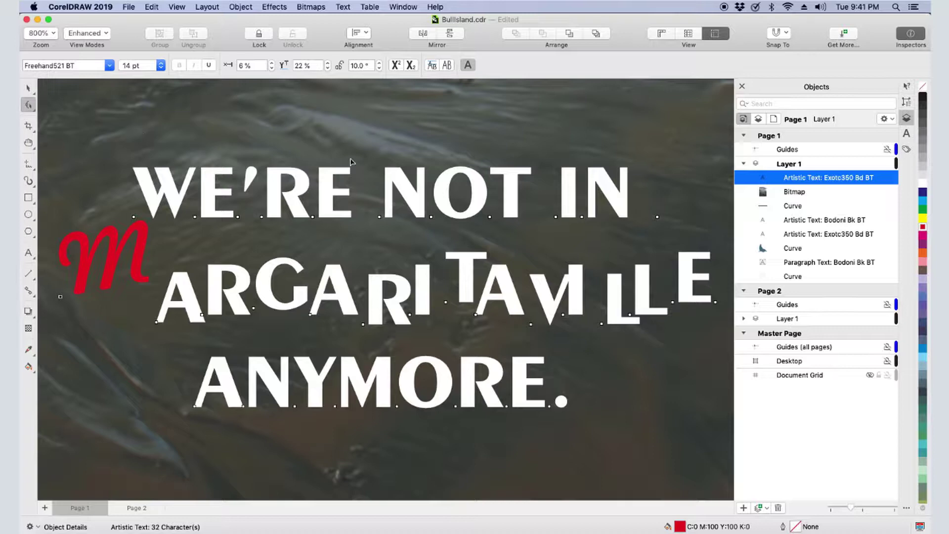
- Colour the word NOT dark blue (C:100 M:100 Y:0 K:0) and set its size to 12 pt
drag(366, 204, 524, 241)
click(922, 192)
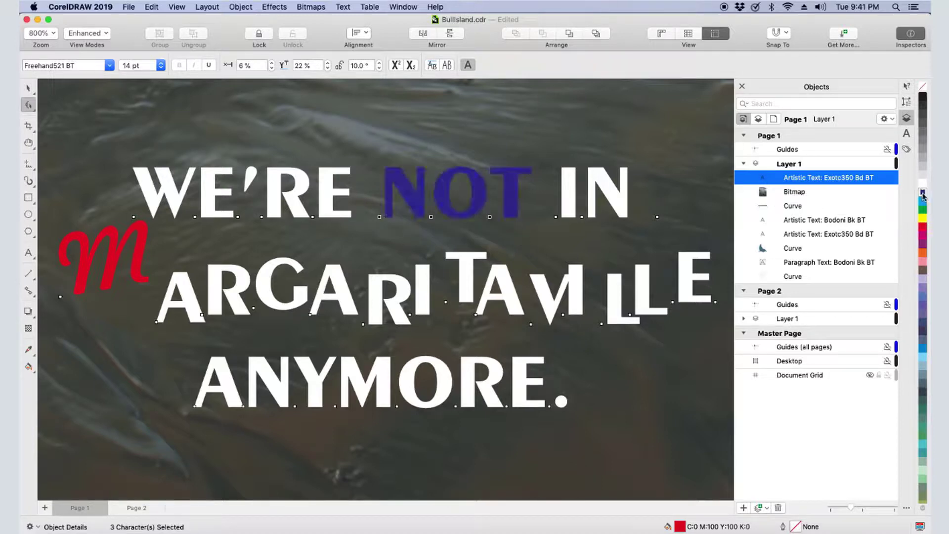
click(161, 66)
click(137, 63)
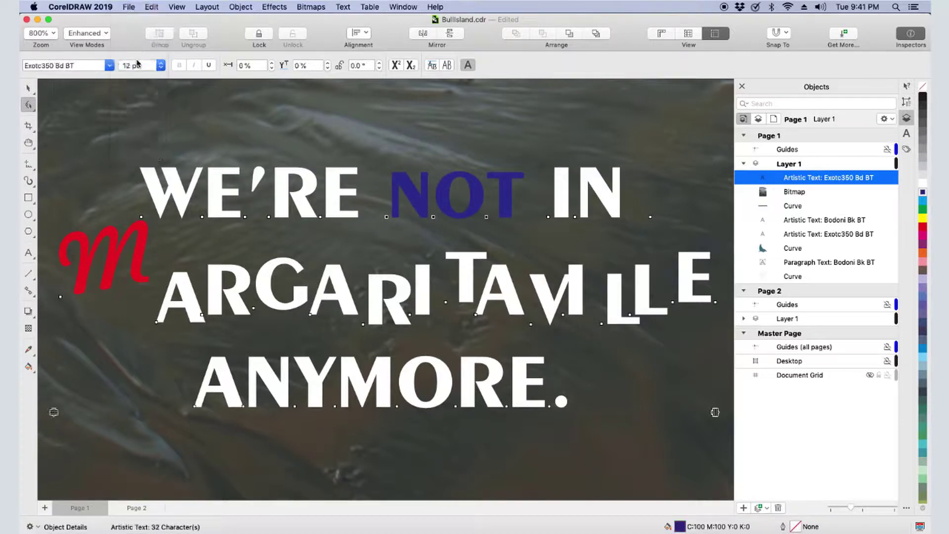
- Select the G, second R, T, third A, second I, second L and E of MARGARITAVILLE and apply yellow fill and the Humanst521 BT font
click(253, 309)
shift+click(364, 324)
shift+click(446, 302)
shift+click(629, 315)
shift+click(672, 301)
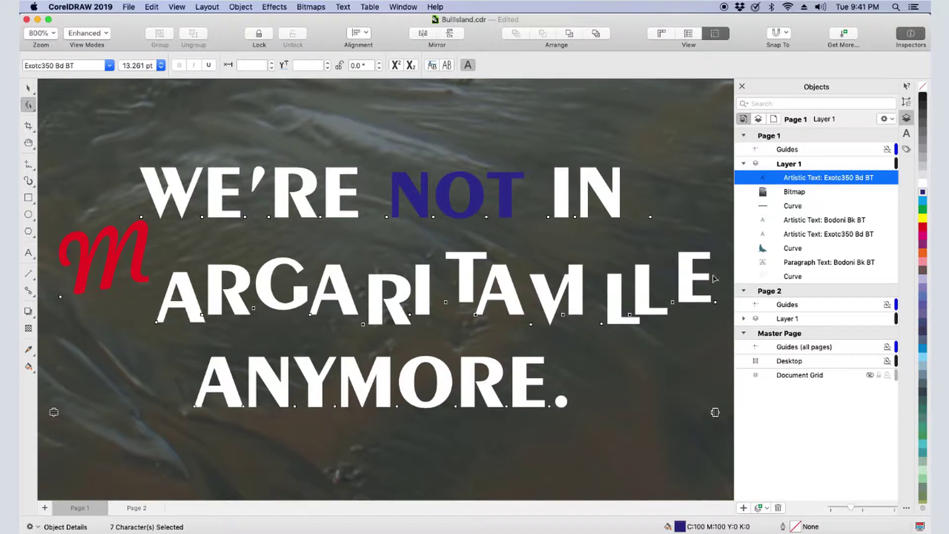
click(922, 218)
click(109, 66)
click(79, 148)
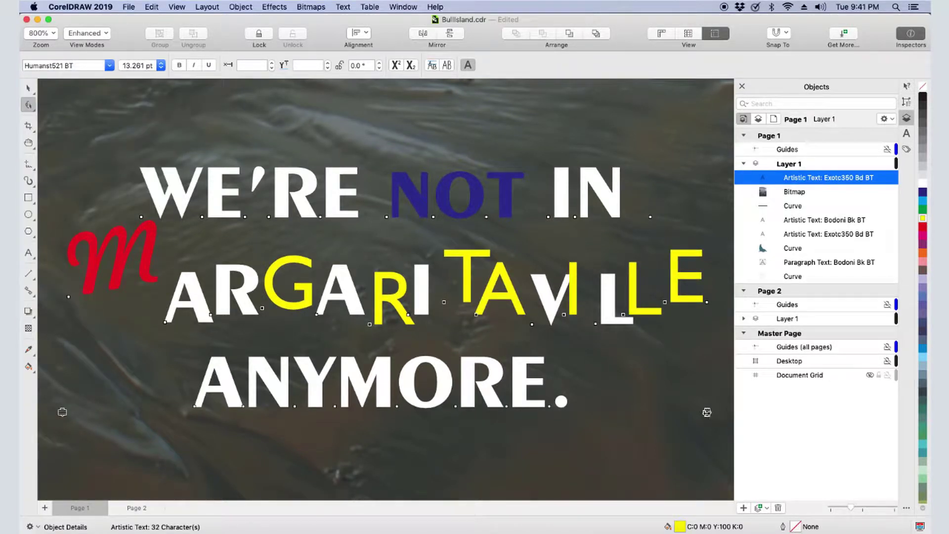
- Tighten the character spacing of the whole headline text
drag(707, 412, 658, 410)
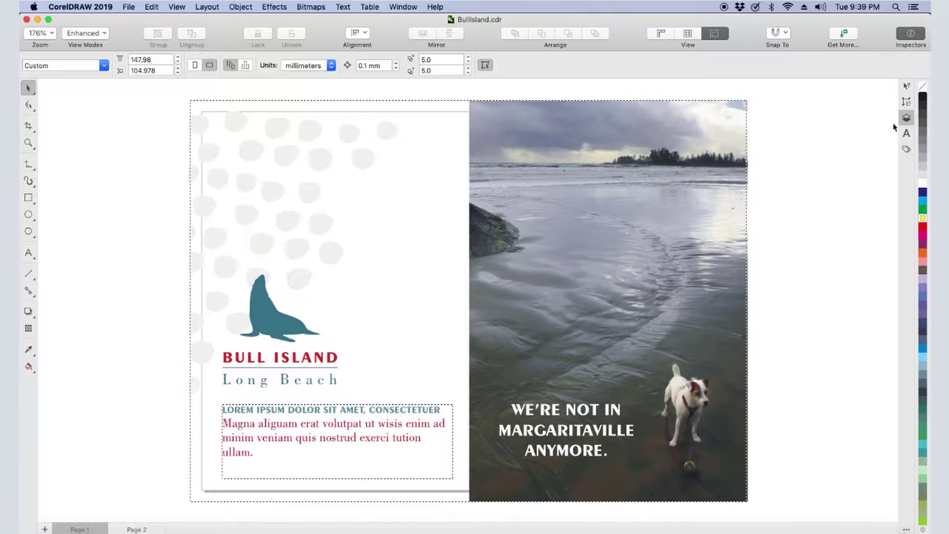
- Display the Objects inspector and the status bar
click(907, 118)
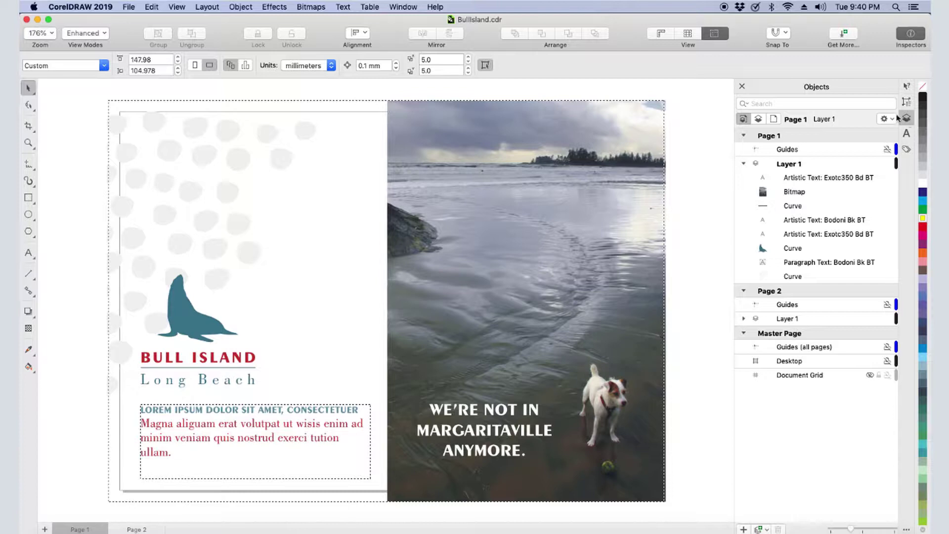
click(177, 7)
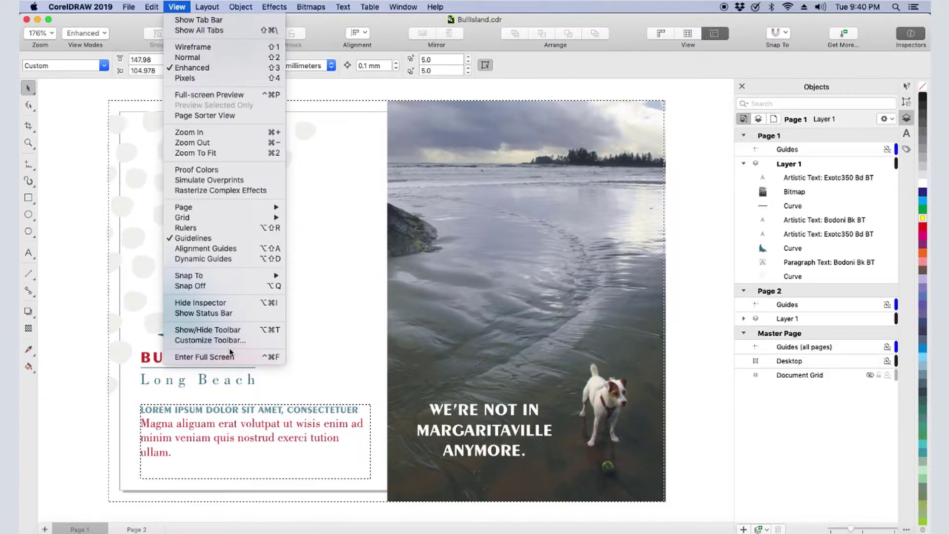
click(228, 313)
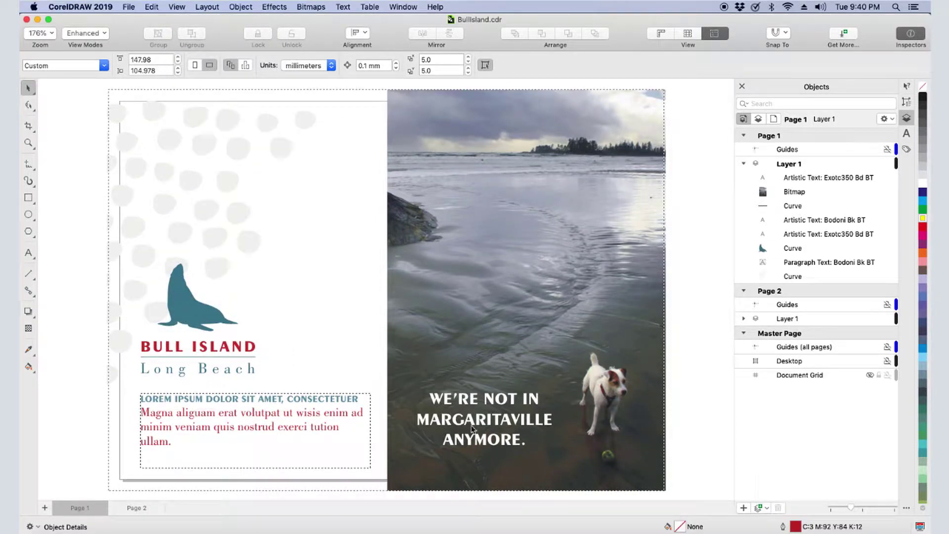
- Select the white headline text on the photo and display its character nodes with the Shape tool
click(472, 428)
click(313, 415)
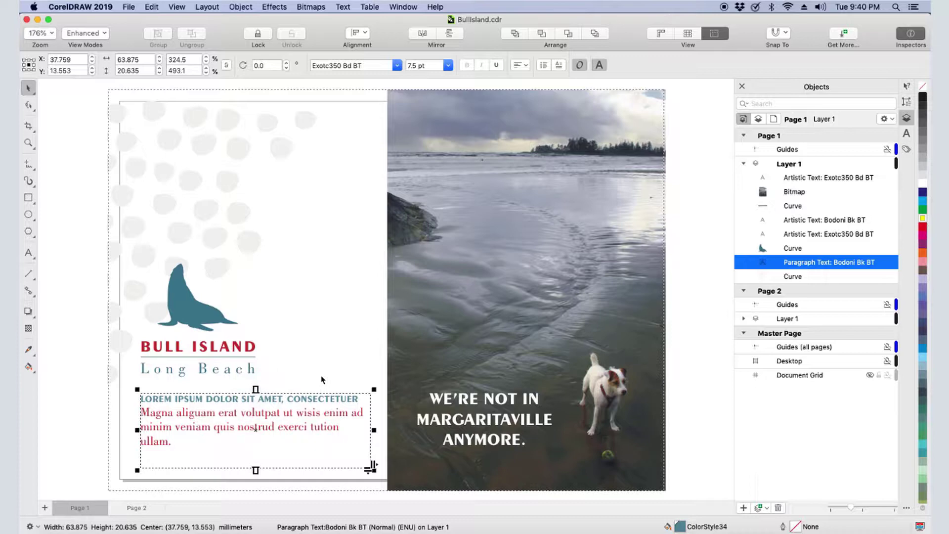
click(496, 422)
scroll(508, 440, up, 3)
key(h)
drag(508, 440, 495, 391)
click(25, 108)
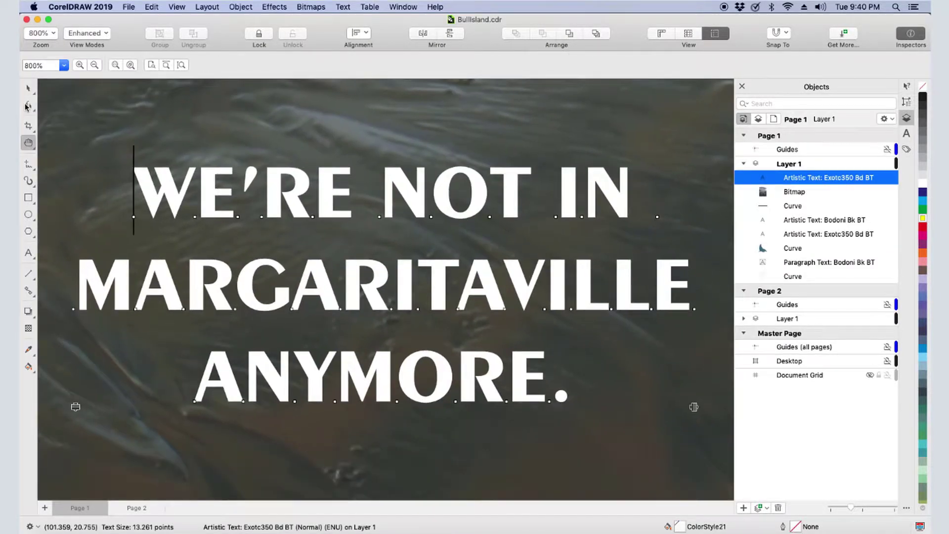
click(28, 107)
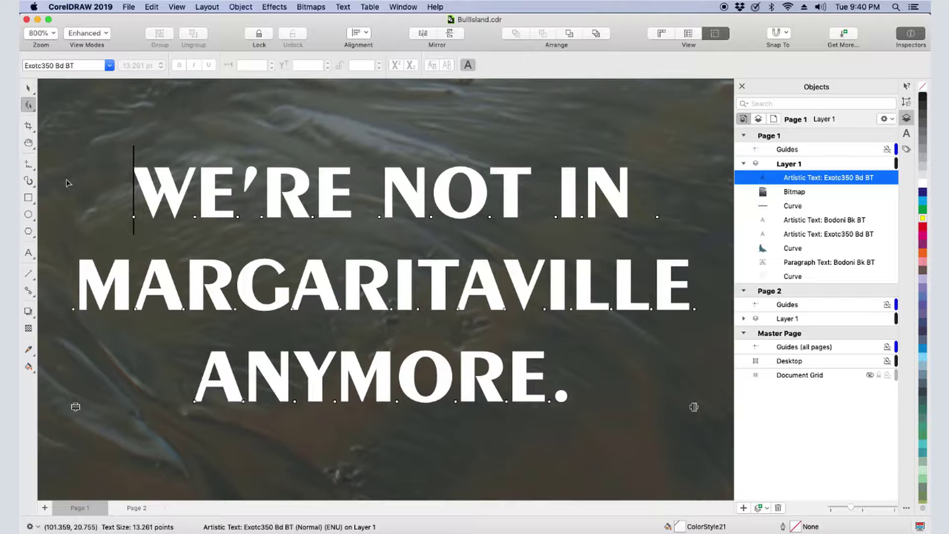
- Shift letters of MARGARITAVILLE off the baseline: M, G, T and E upward; first A, second R, V and first L downward
drag(73, 309, 74, 296)
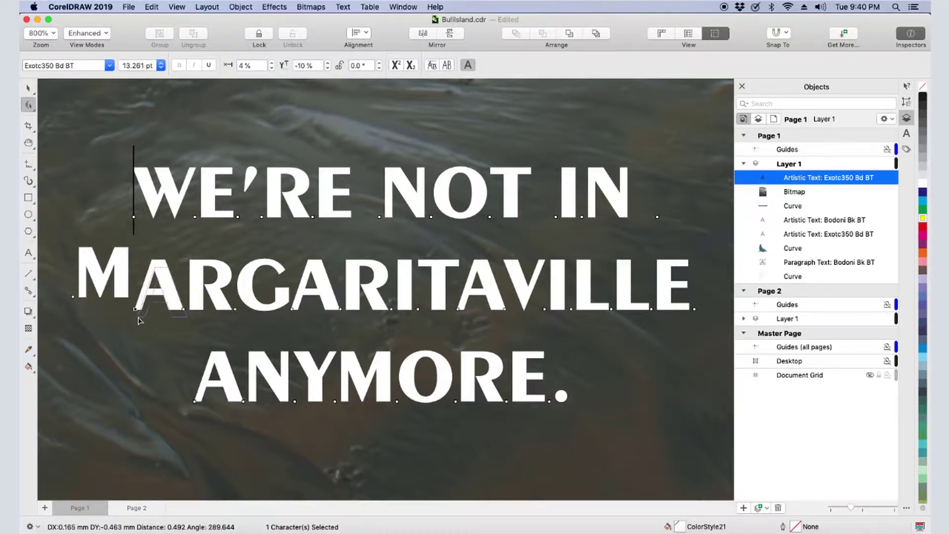
drag(136, 309, 138, 316)
drag(236, 309, 235, 304)
drag(345, 310, 349, 320)
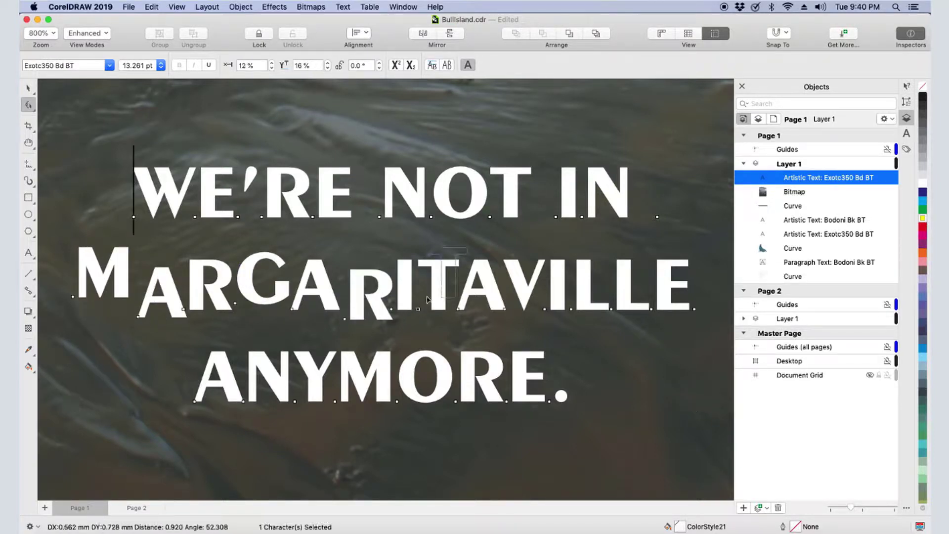
drag(418, 310, 427, 296)
drag(504, 308, 512, 318)
drag(571, 310, 584, 318)
drag(650, 307, 654, 297)
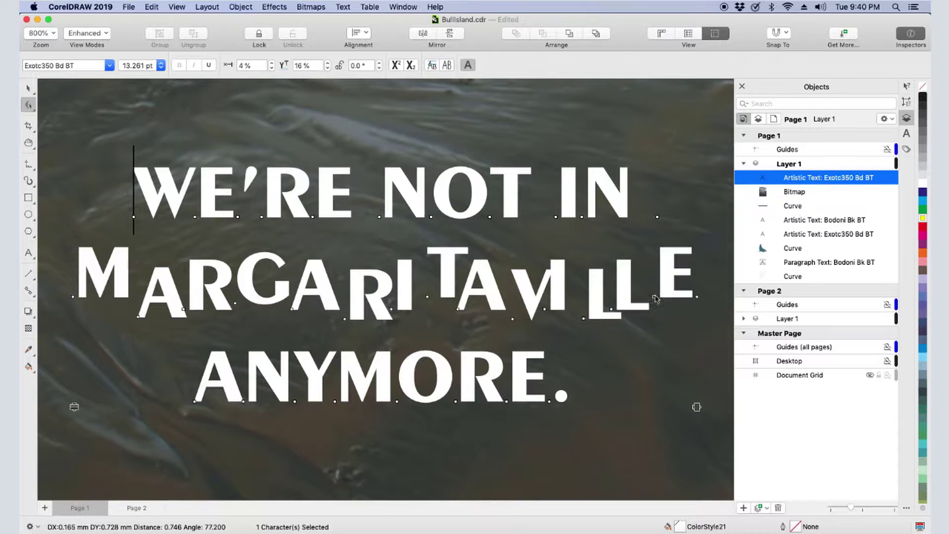
- Set the M's horizontal shift to 6%, its vertical shift to 22% and its character angle to 10°
click(73, 298)
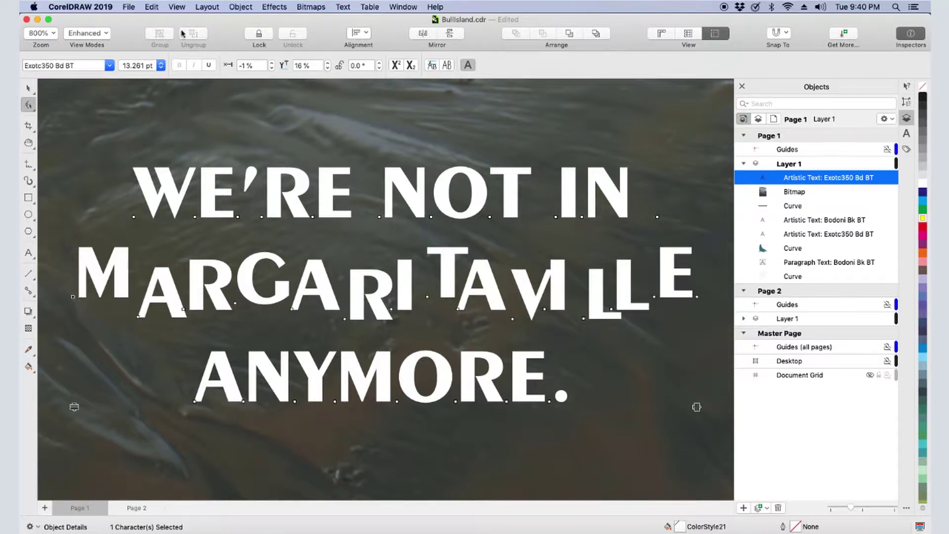
click(272, 63)
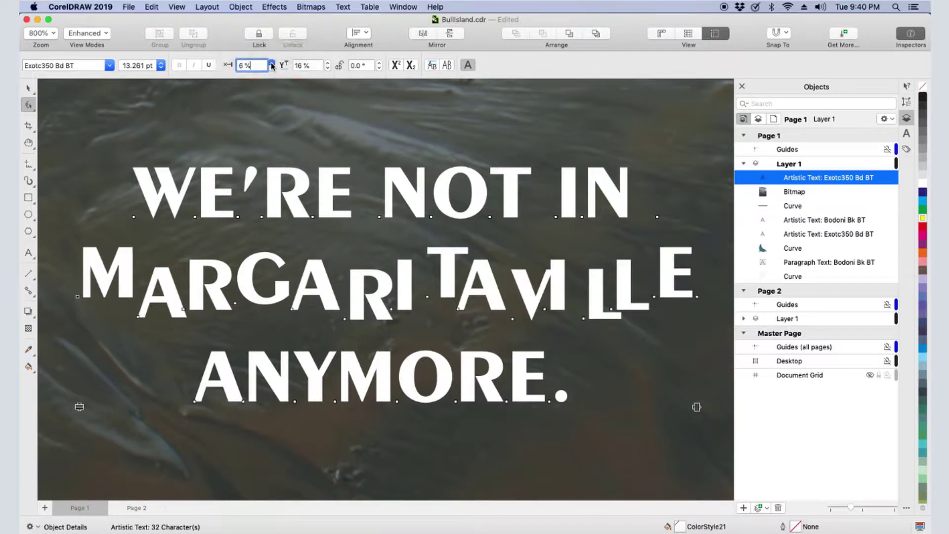
click(327, 63)
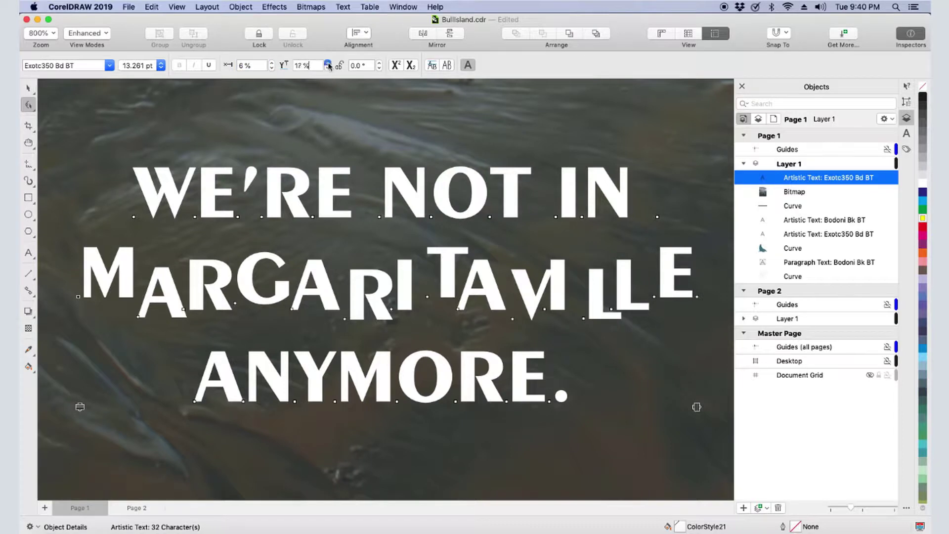
click(379, 62)
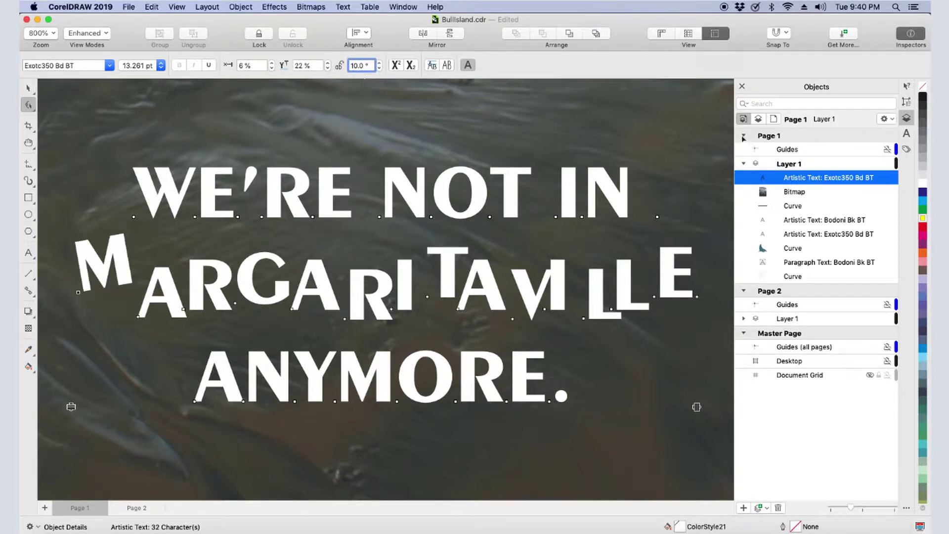
- Fill the M of MARGARITAVILLE with red and set it in Freehand521 BT at 14 pt
click(923, 227)
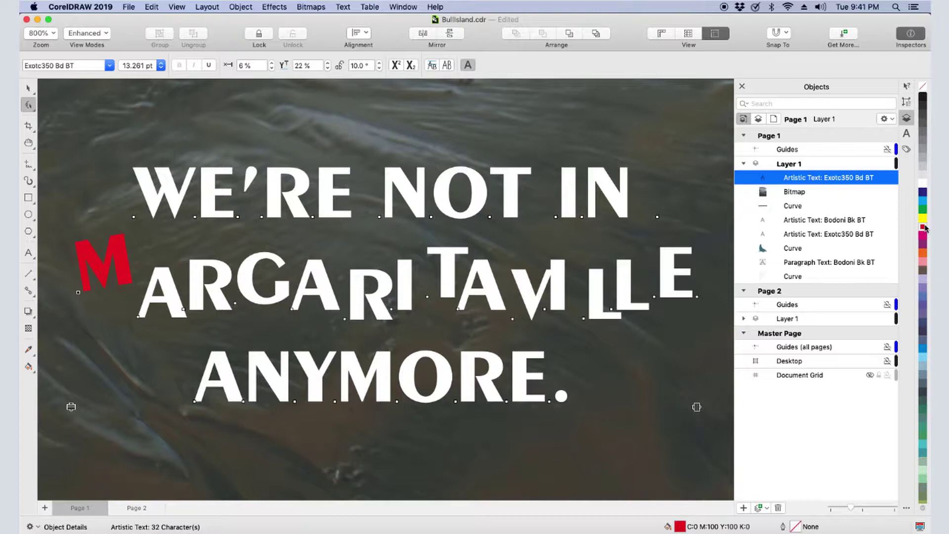
click(110, 66)
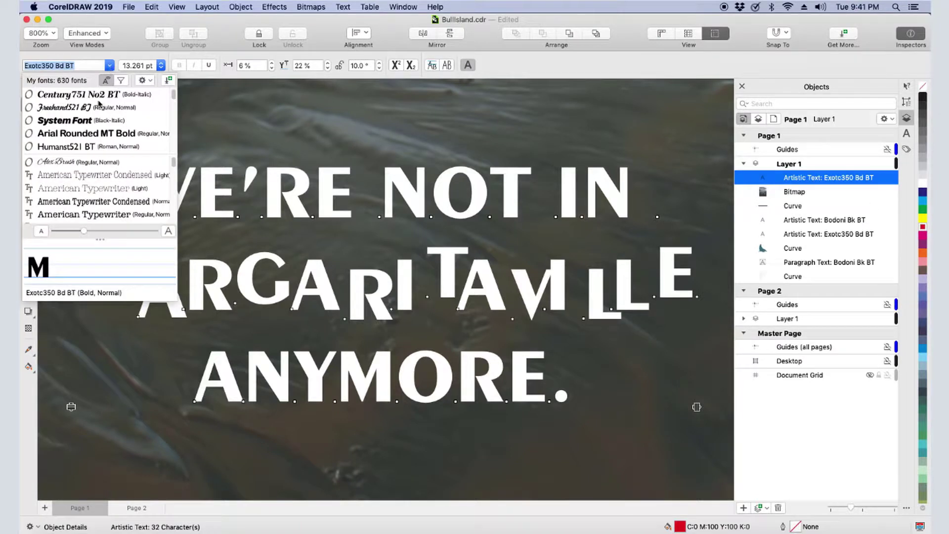
click(99, 104)
click(160, 65)
click(142, 136)
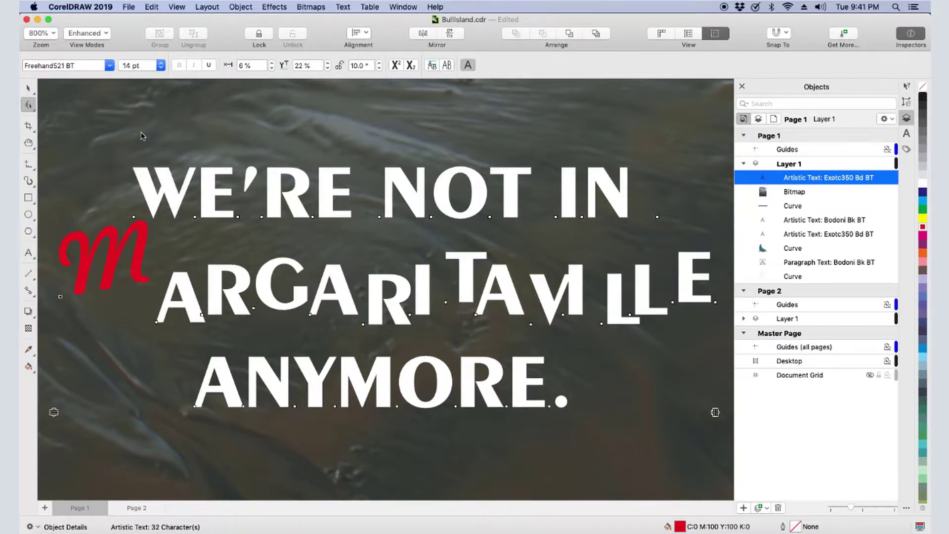
- Fill the three letters of NOT with dark blue (C:100 M:100 Y:0 K:0) and reduce them to 12 pt
drag(365, 202, 529, 246)
click(923, 193)
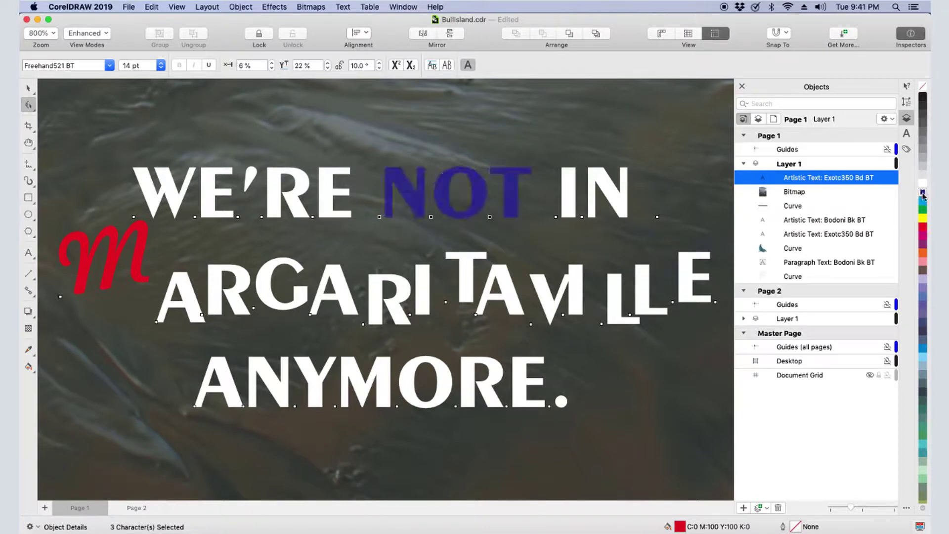
click(161, 65)
click(139, 55)
click(266, 334)
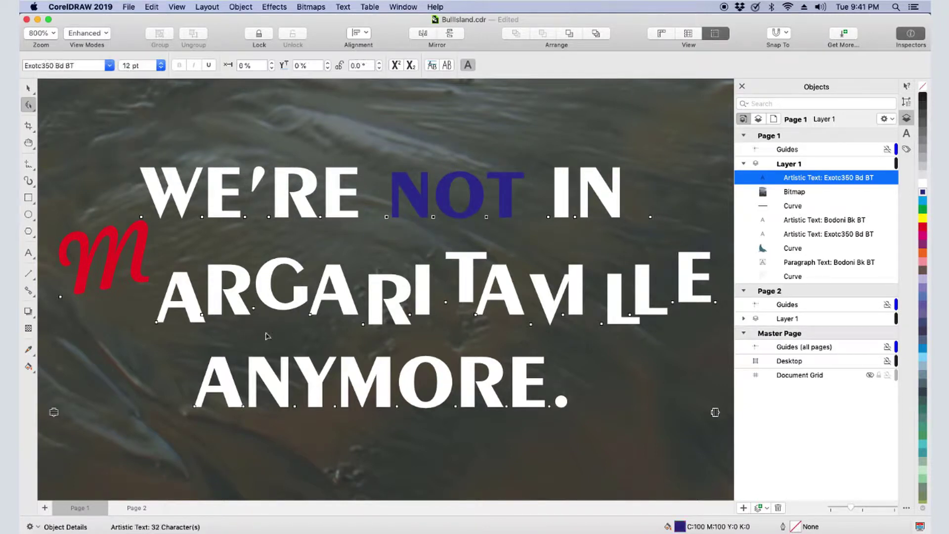
- Give the G, second R, T, third A, second I, second L and E of MARGARITAVILLE a yellow fill and the Humanst521 BT font
click(253, 308)
shift+click(363, 325)
shift+click(446, 302)
shift+click(475, 315)
shift+click(563, 315)
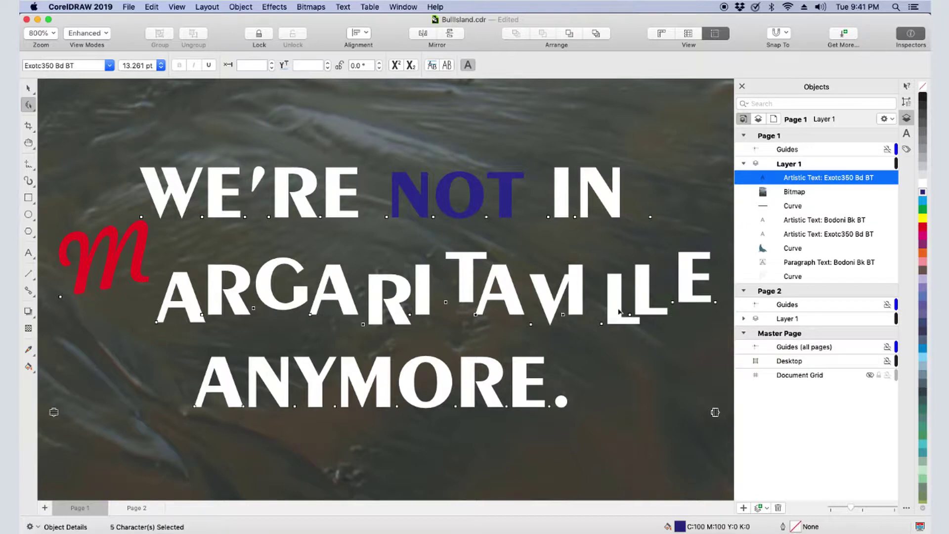
shift+click(672, 302)
click(923, 218)
click(109, 66)
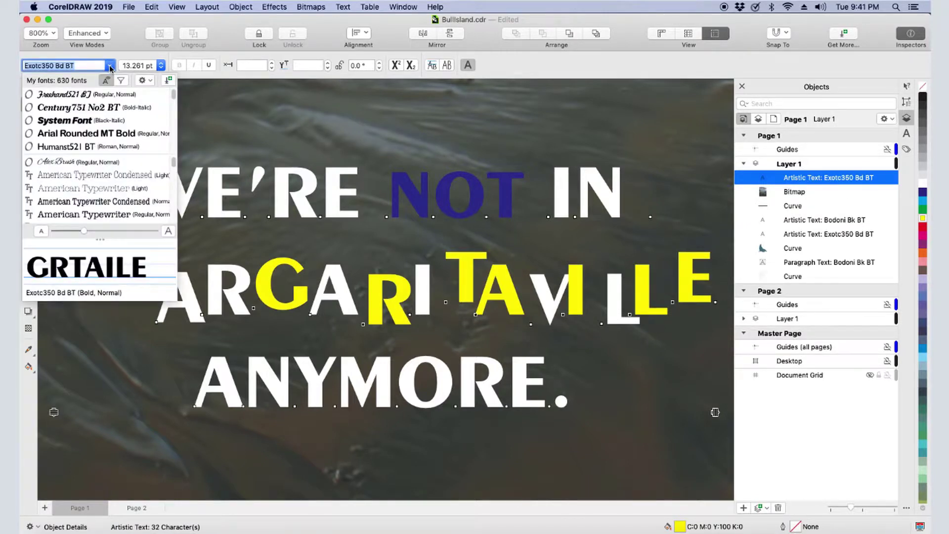
click(80, 146)
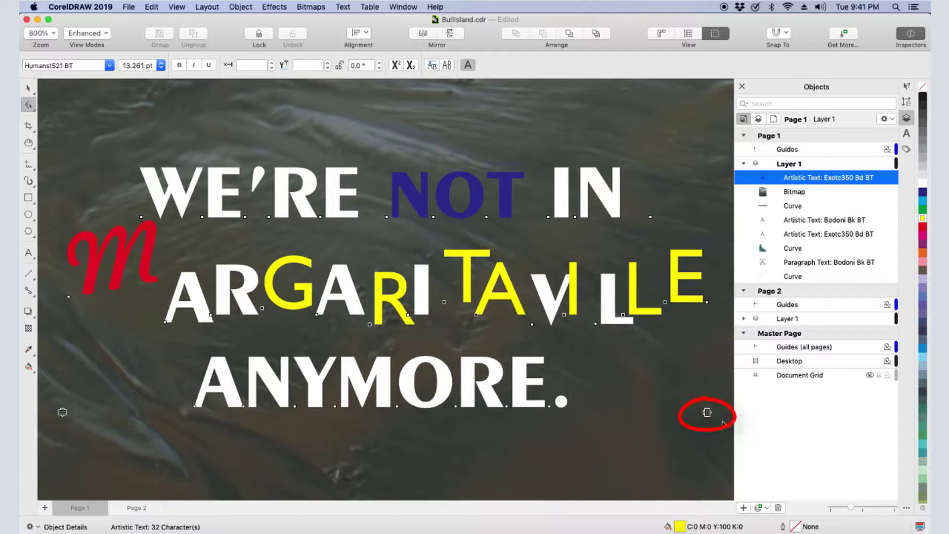
- Slightly tighten the headline's character spacing and increase the spacing between its lines
mouse_move(707, 412)
mouse_down()
mouse_move(633, 412)
mouse_move(694, 406)
mouse_up()
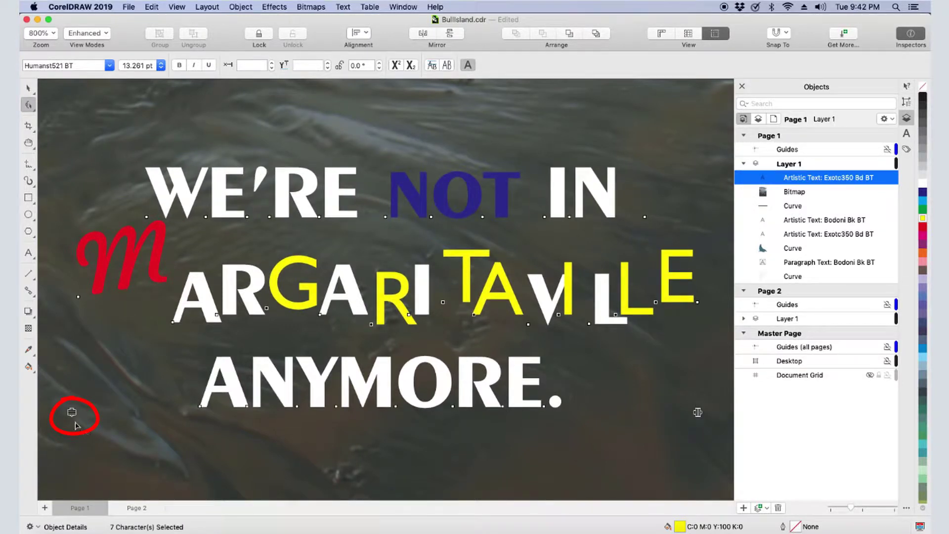
drag(72, 411, 72, 437)
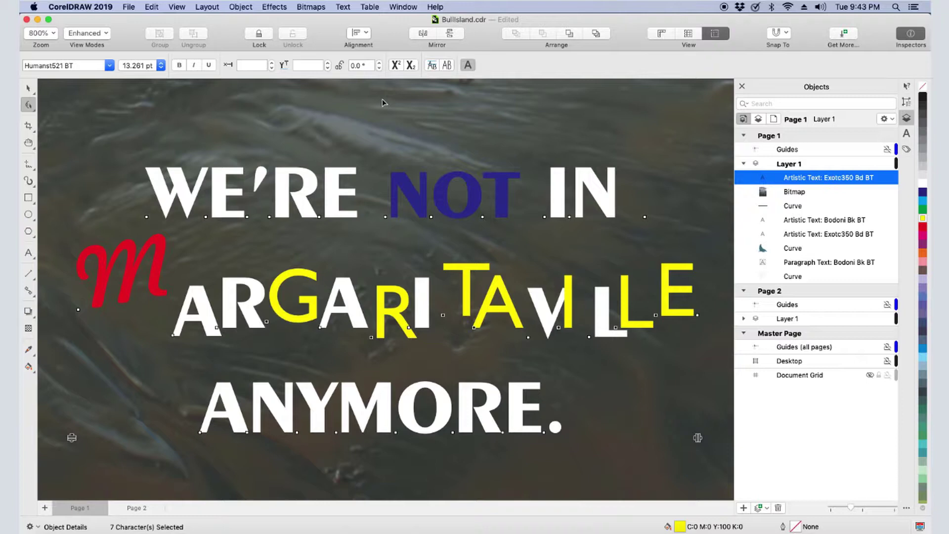
- Break the headline artistic text apart into separate lines and select the WE'RE NOT IN line
click(241, 7)
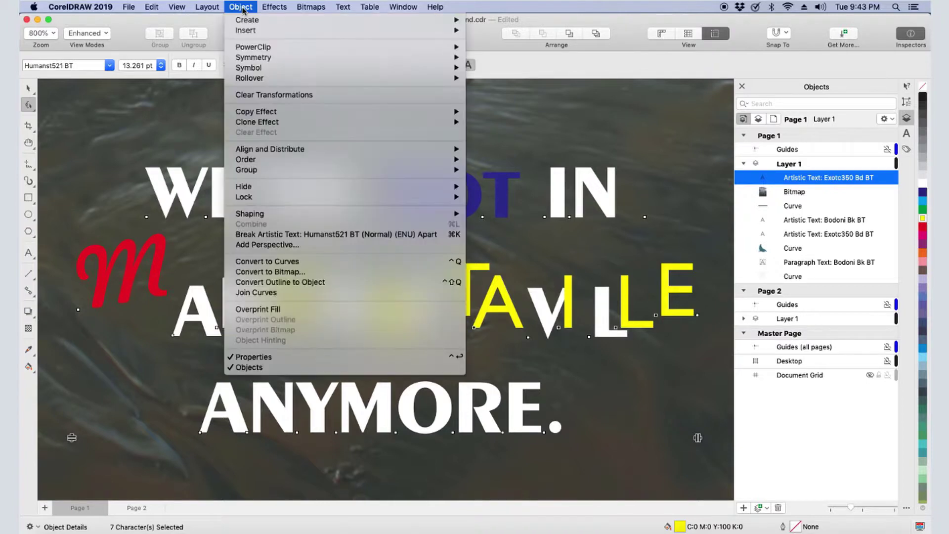
click(340, 235)
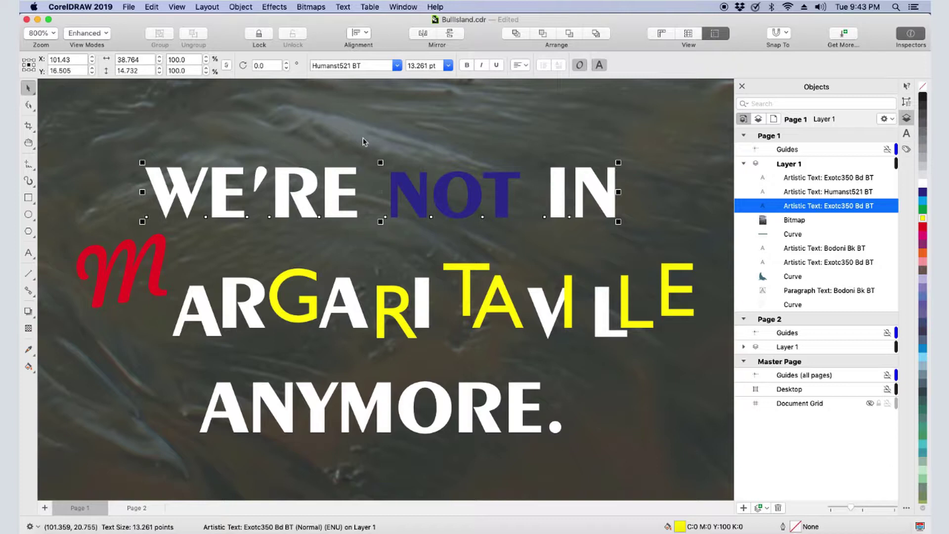
click(445, 190)
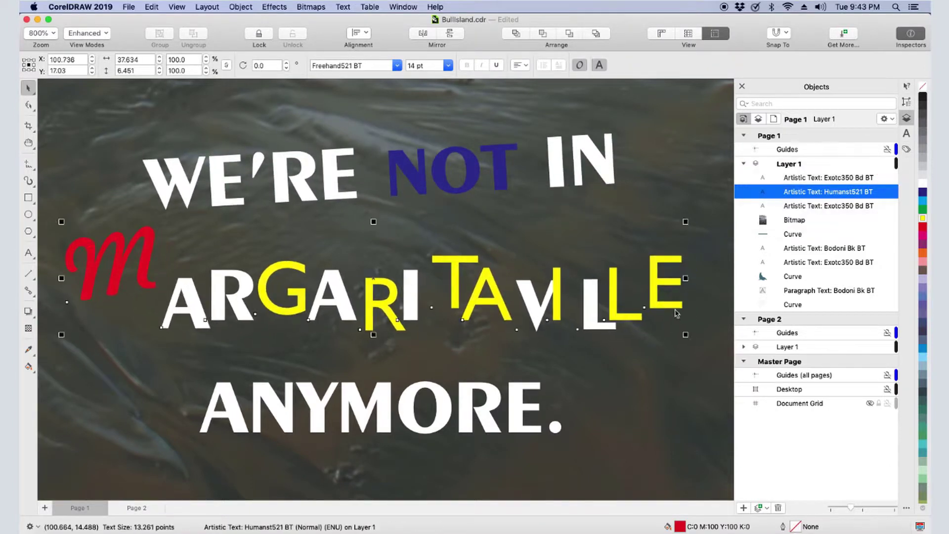
- Tilt the MARGARITAVILLE line slightly clockwise and move the ANYMORE line down and to the right
click(676, 304)
drag(685, 335, 682, 351)
drag(383, 412, 438, 431)
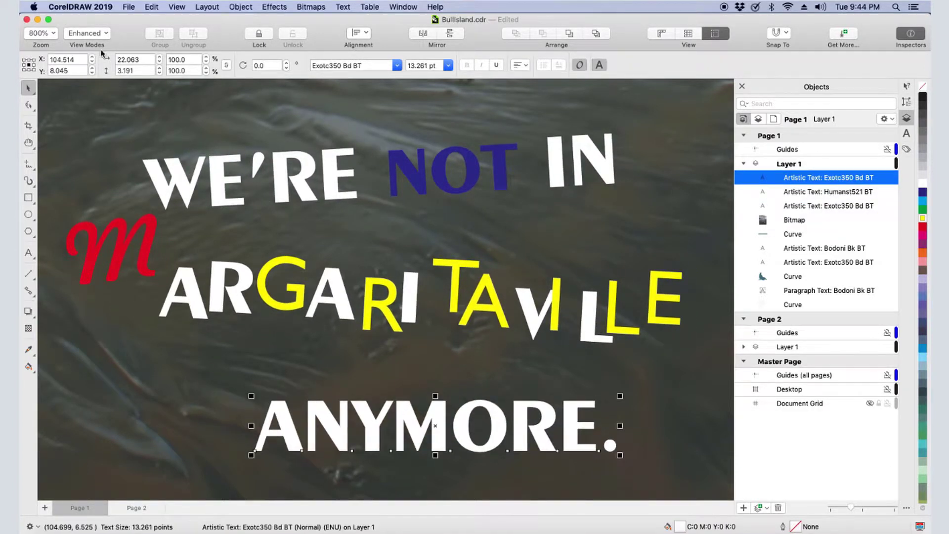
- Restyle ANYMORE in System Font with a pale lavender fill (C:20 M:20 Y:0 K:0) and scale it down to about 10 pt
click(397, 66)
click(351, 133)
click(922, 278)
drag(620, 454, 614, 442)
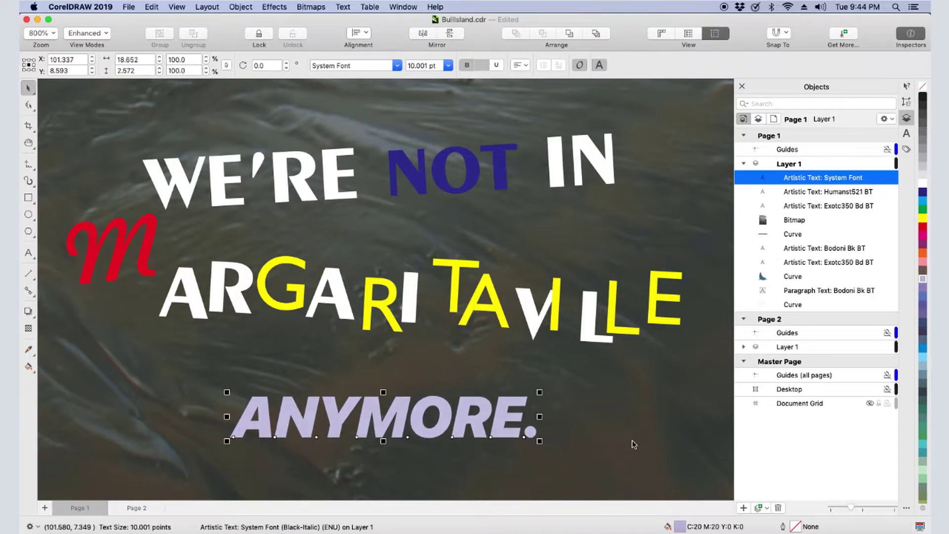
- Break ANYMORE apart into single characters, then fill its A with pink (C:0 M:40 Y:20 K:0) and rotate it about 14.6° counterclockwise
key(super+k)
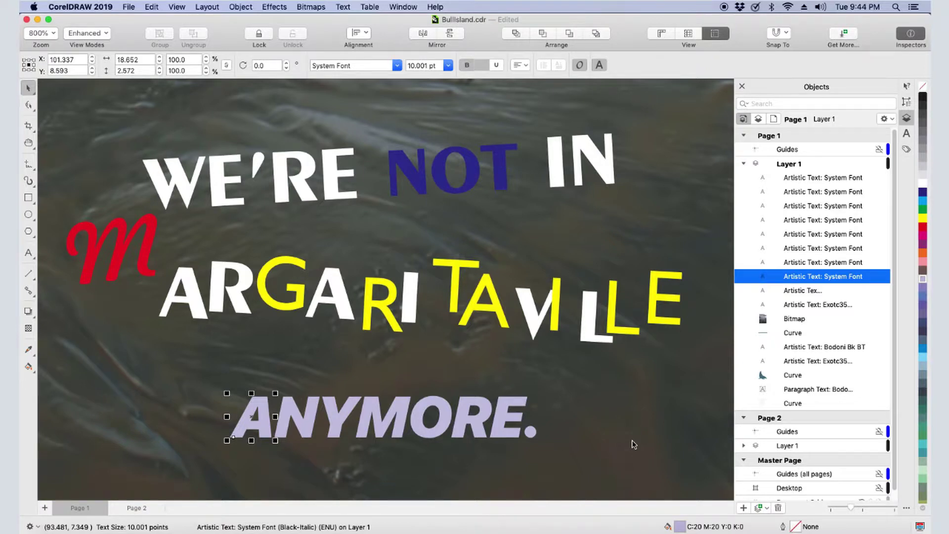
click(923, 262)
click(264, 420)
drag(276, 416, 276, 404)
- Restyle the Y, R and period of ANYMORE with a cyan fill (C:100 M:0 Y:0 K:0) and Century751 No2 BT, rotated together about 3°
click(344, 417)
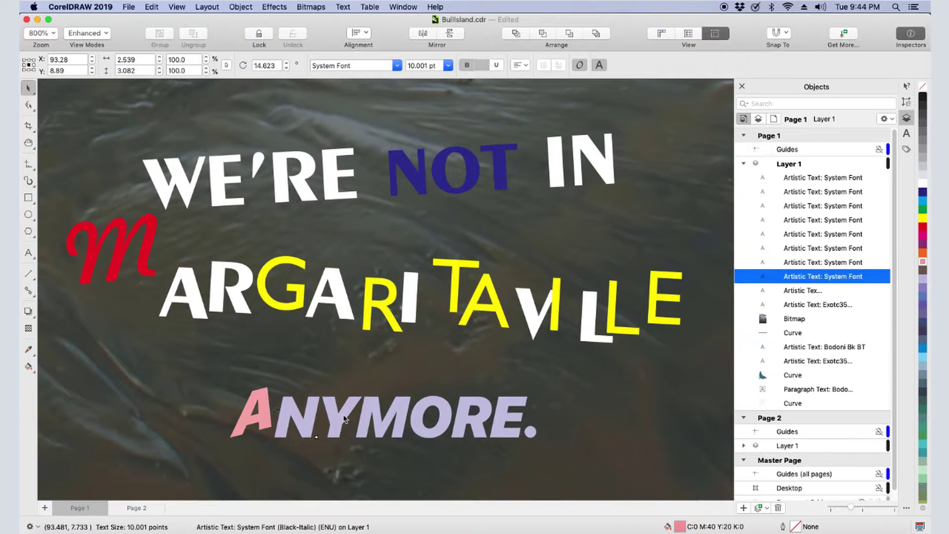
click(345, 418)
shift+click(467, 425)
shift+click(531, 431)
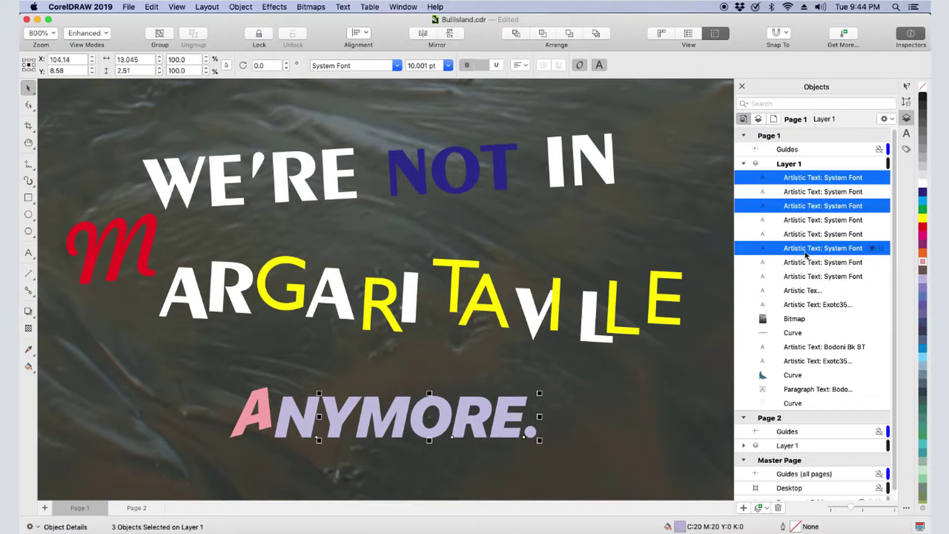
click(922, 200)
click(397, 65)
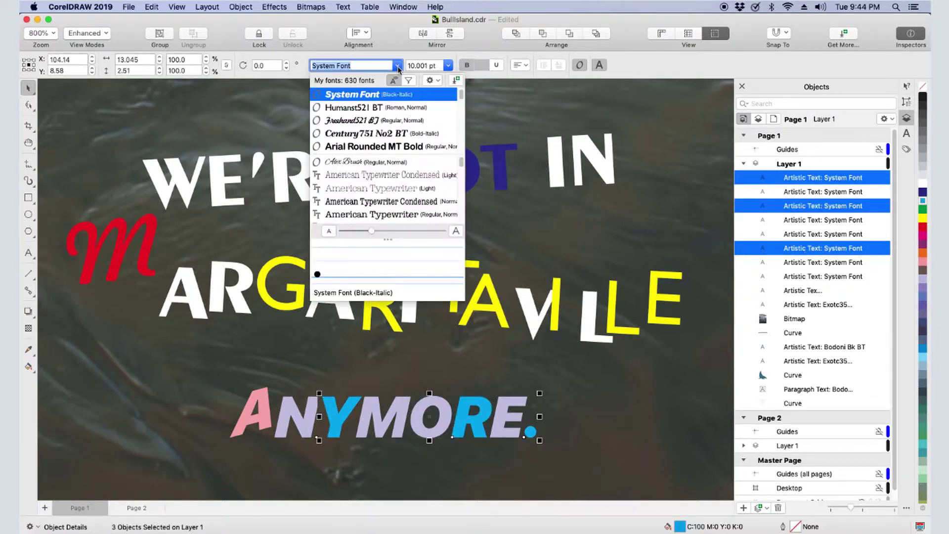
click(365, 134)
click(485, 425)
drag(539, 416, 539, 404)
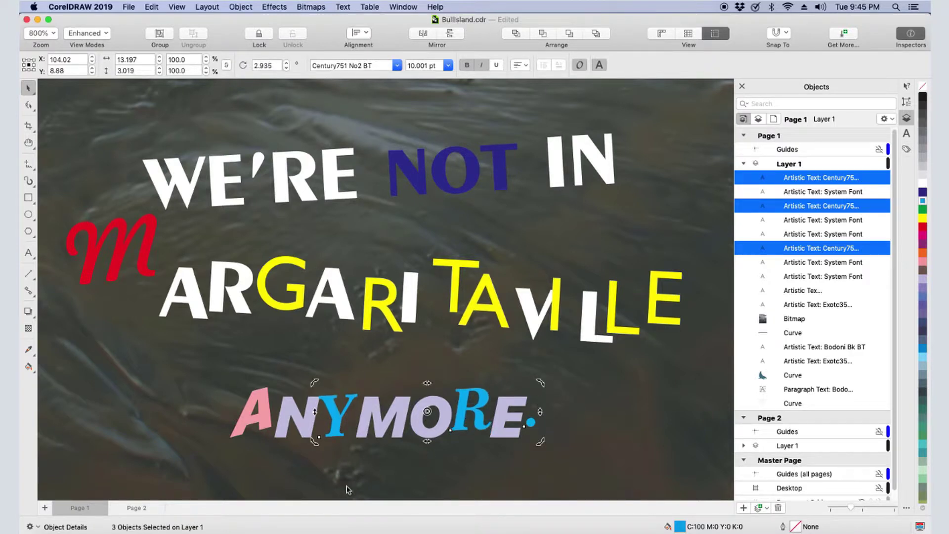
- Convert the A of ANYMORE to curves and pull the outer corner node of its left foot up and outward
click(249, 423)
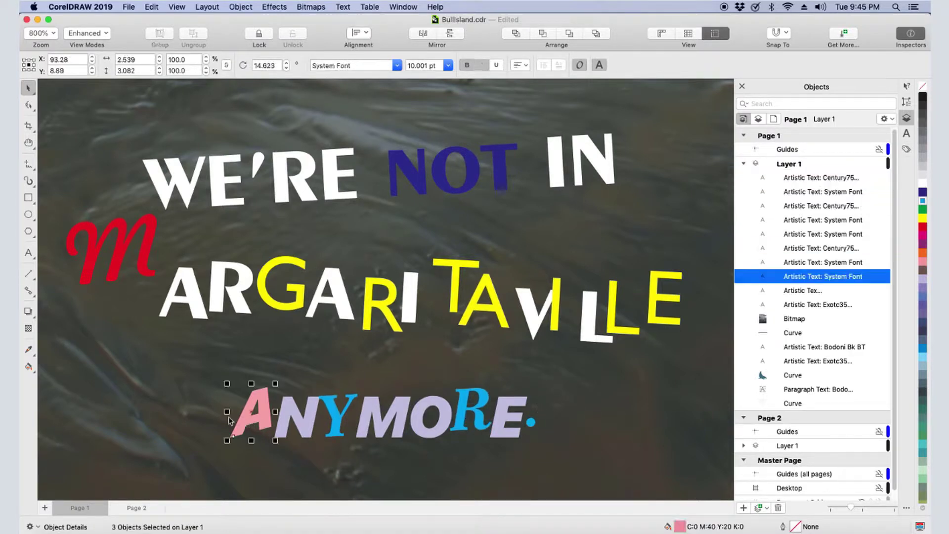
key(ctrl+q)
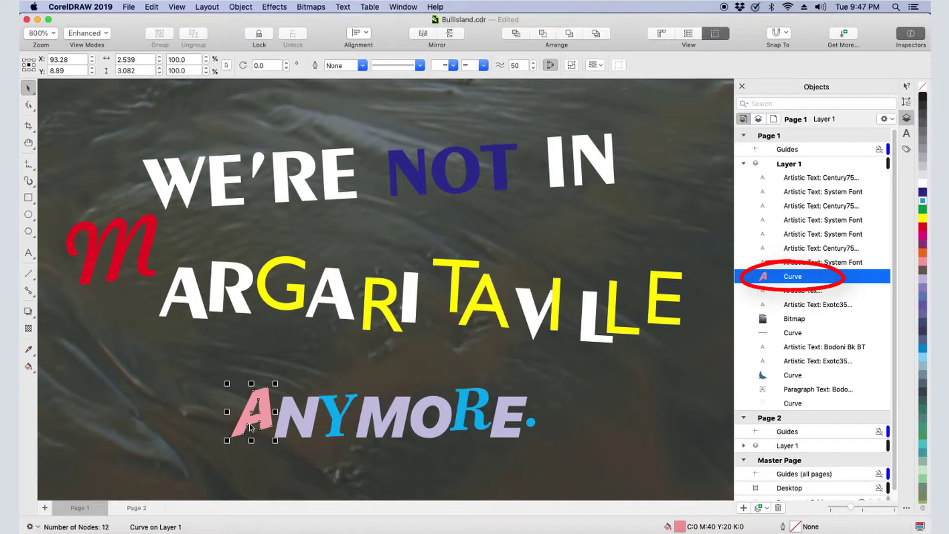
scroll(249, 426, up, 4)
key(F10)
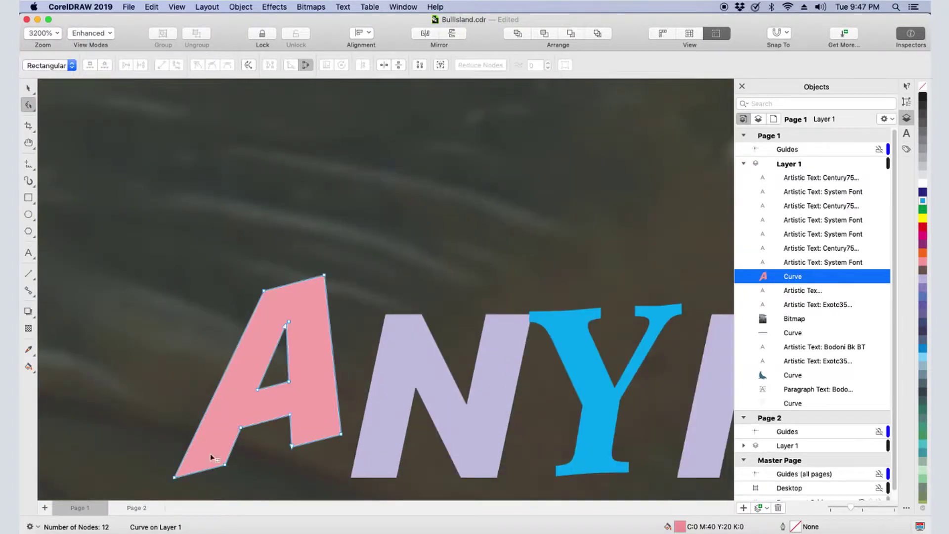
drag(176, 476, 154, 456)
- Convert the A's two top corner nodes to smooth curve nodes and pull the upper-left one outward
right_click(324, 275)
click(352, 345)
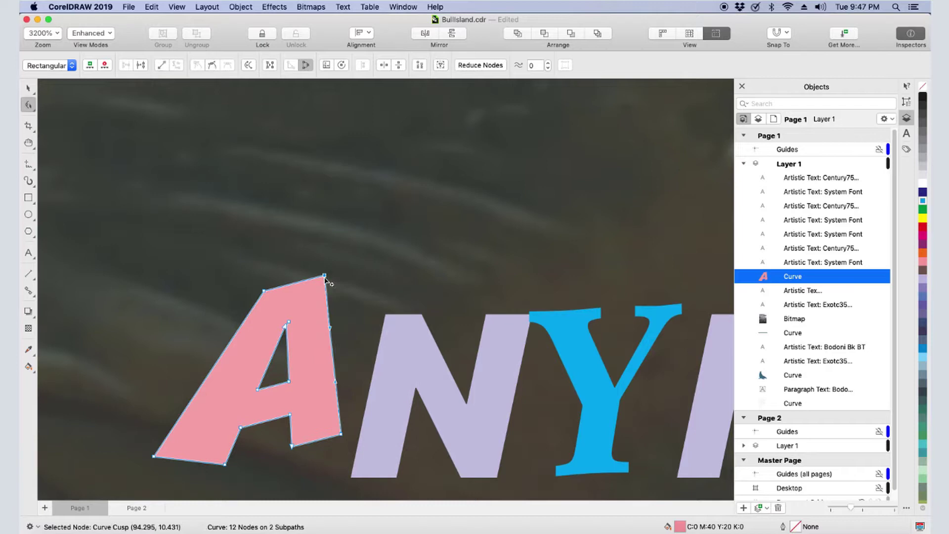
right_click(324, 275)
click(350, 373)
right_click(264, 290)
click(289, 361)
right_click(264, 290)
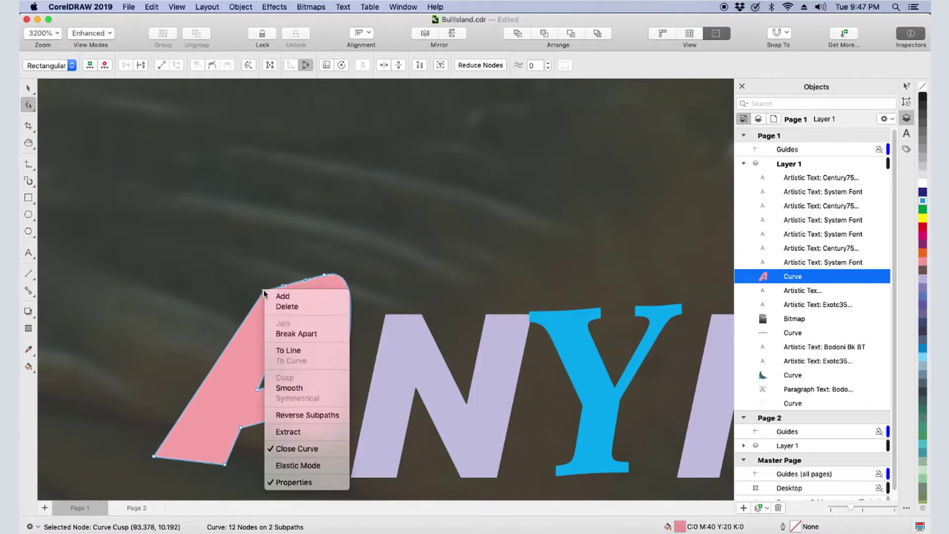
click(290, 388)
drag(264, 290, 241, 287)
- Add a node on each outer side of the A and pull both nodes inward
double_click(348, 346)
drag(348, 345, 333, 346)
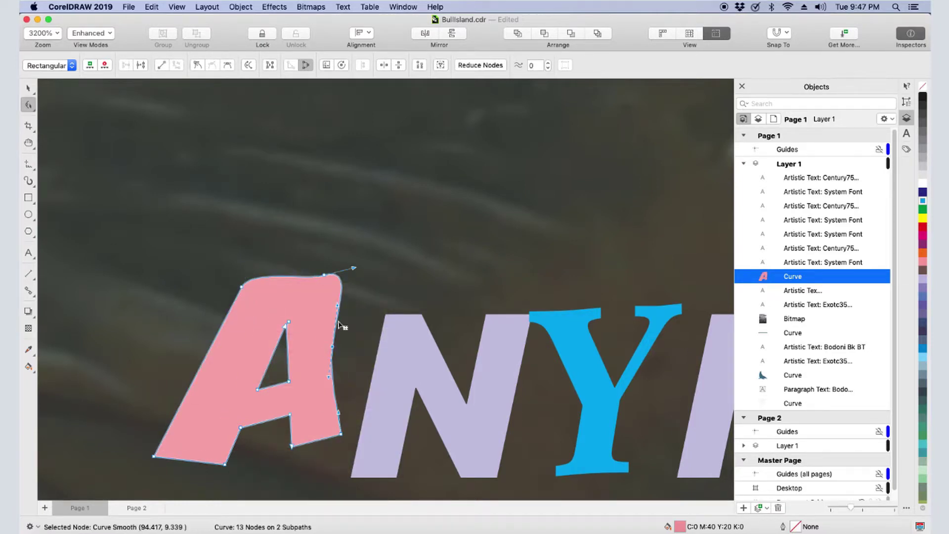
click(197, 371)
double_click(198, 371)
drag(197, 371, 223, 381)
- Convert the WE'RE NOT IN line to curves and ungroup the result
scroll(227, 368, down, 3)
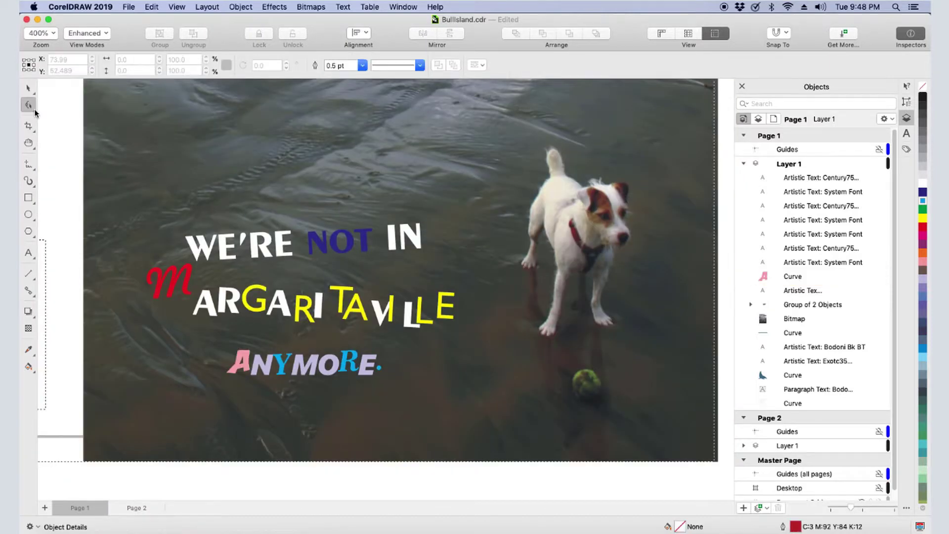
click(28, 88)
click(211, 256)
right_click(211, 255)
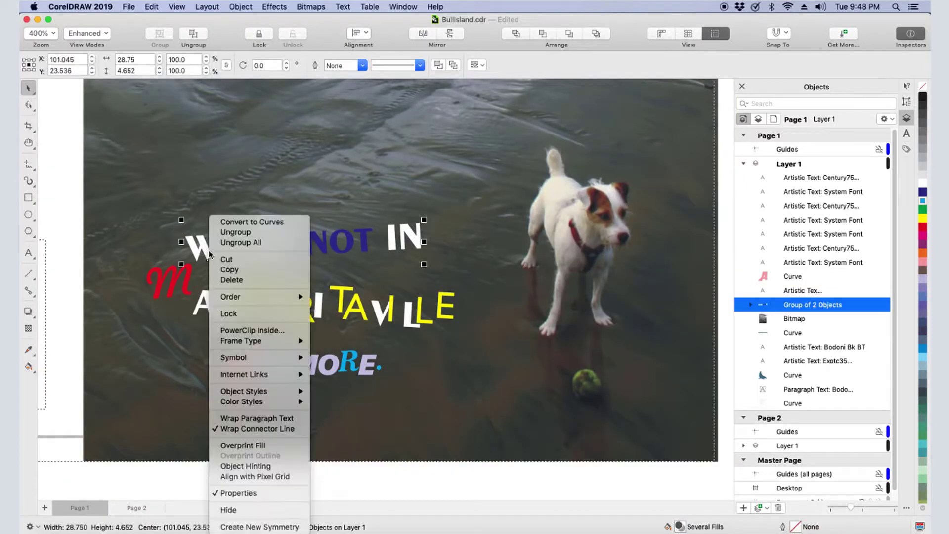
click(233, 233)
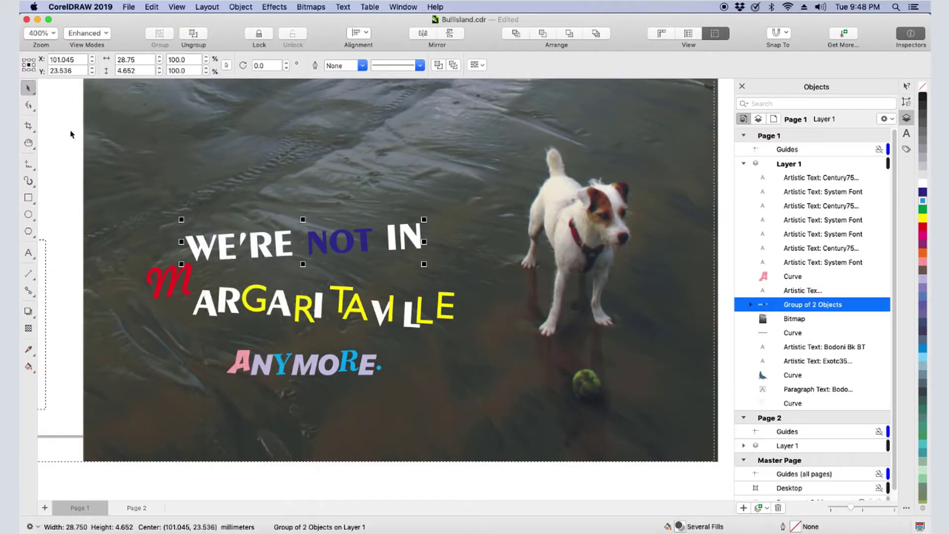
- Distort the letters of WE'RE with the Shape tool by pulling their outer corner nodes outward
click(28, 105)
scroll(217, 262, up, 2)
click(165, 220)
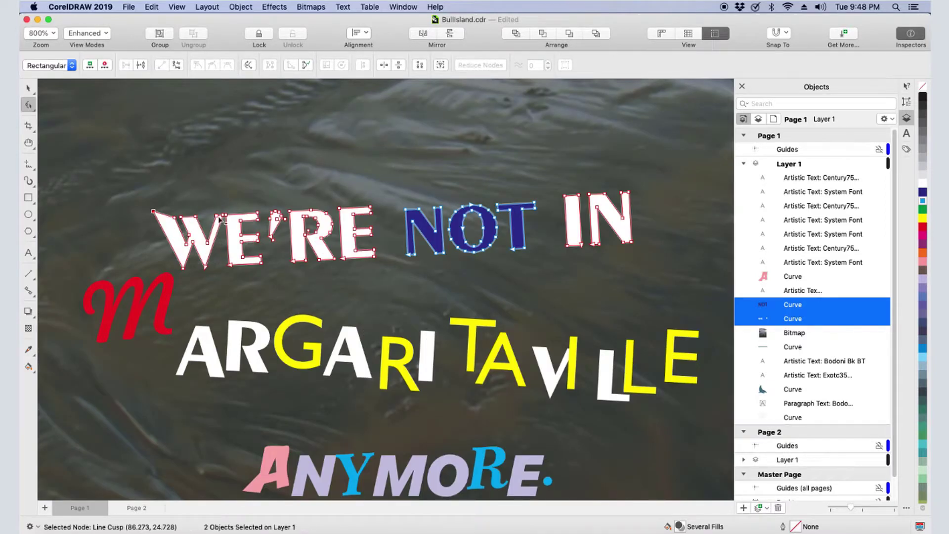
drag(195, 216, 200, 210)
drag(261, 263, 265, 272)
drag(257, 212, 261, 204)
drag(293, 260, 283, 271)
drag(374, 256, 386, 271)
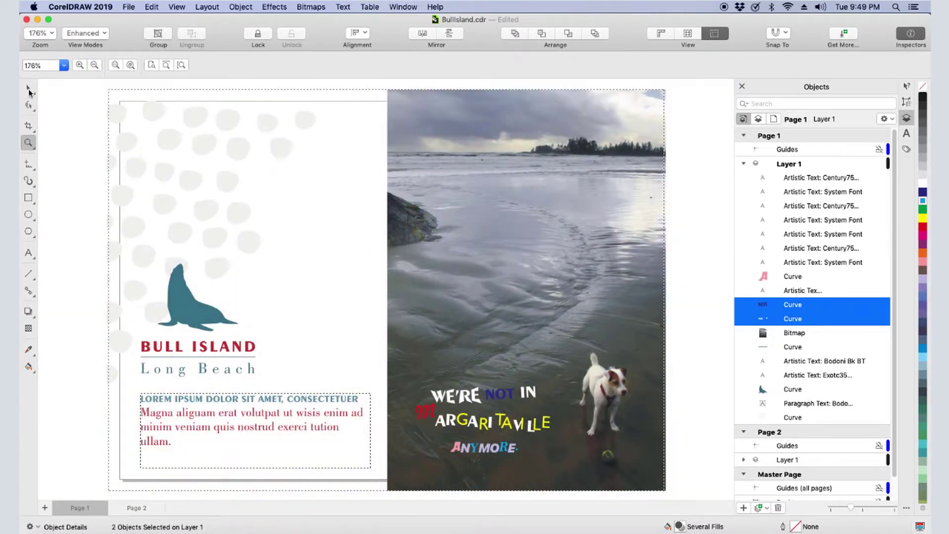
- Tighten the text spacing of the LOREM IPSUM paragraph text and narrow its frame to about 55 mm
click(28, 89)
click(245, 414)
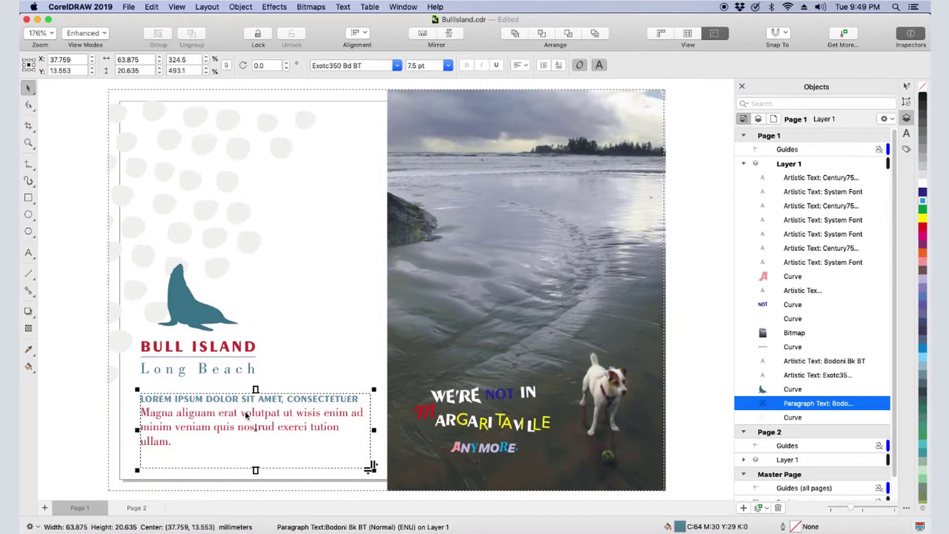
scroll(164, 433, up, 3)
key(h)
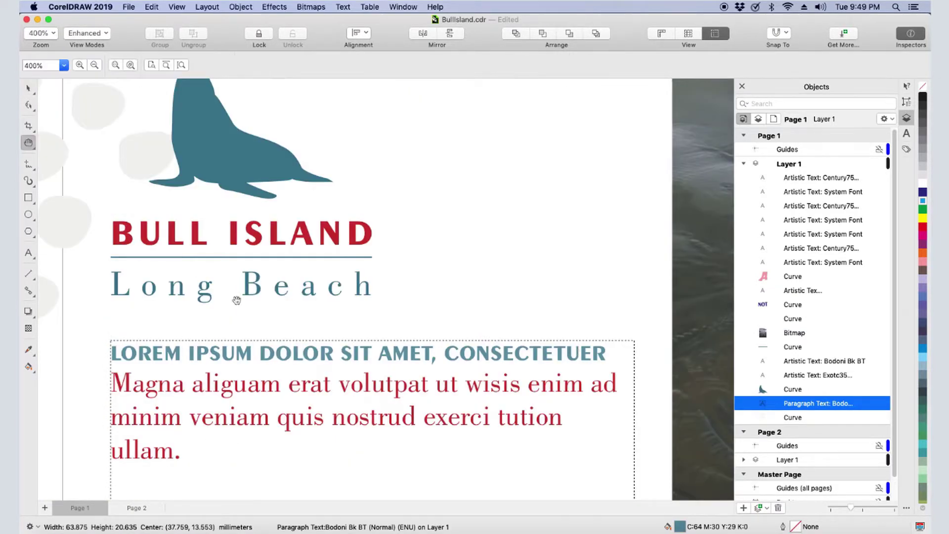
drag(238, 303, 244, 141)
click(32, 87)
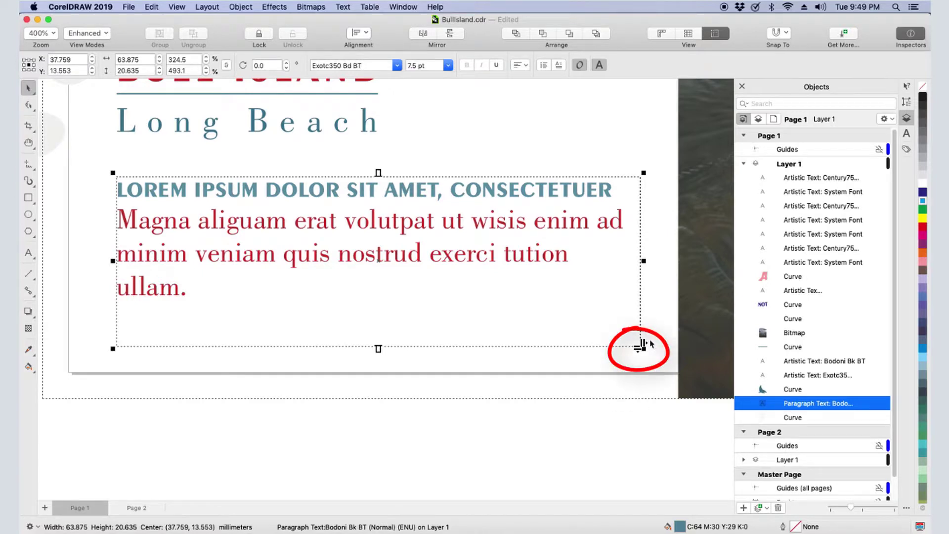
drag(641, 345, 613, 347)
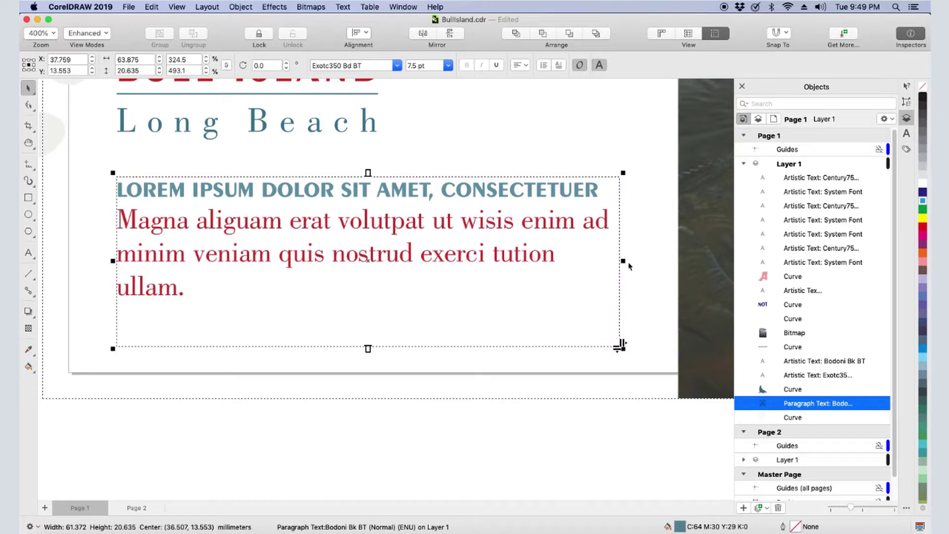
drag(623, 260, 570, 263)
- Give the five characters of Magna a green fill (C:100 M:0 Y:100 K:0) and the Freehand521 BT font using the Shape tool
click(30, 106)
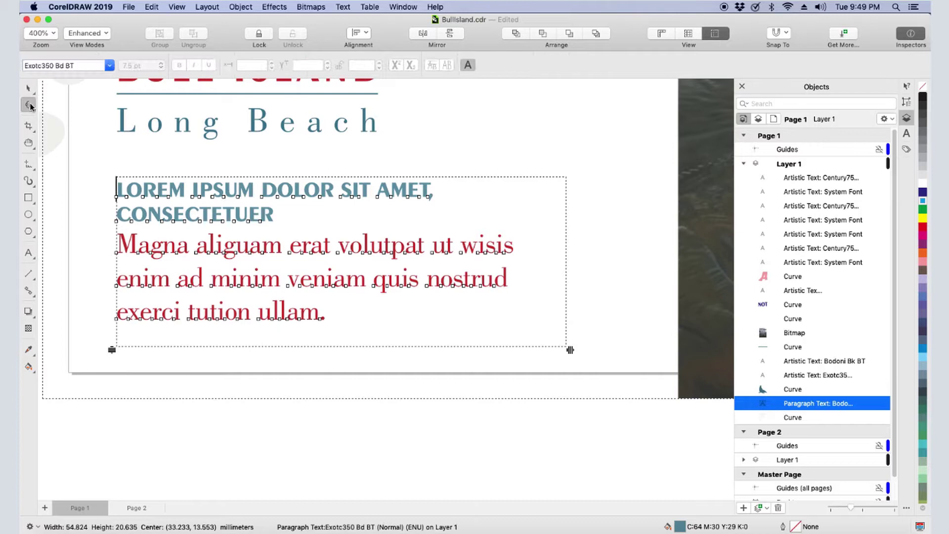
drag(112, 247, 189, 268)
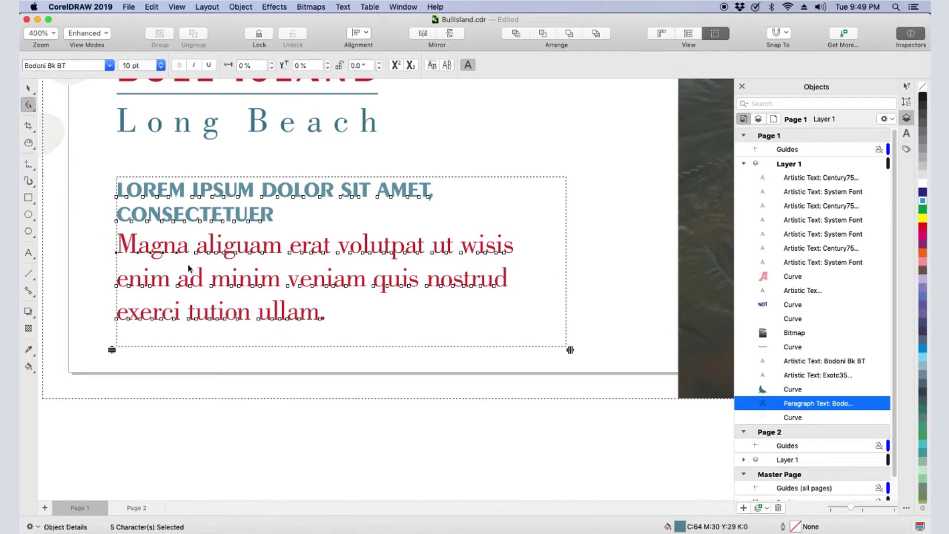
click(922, 210)
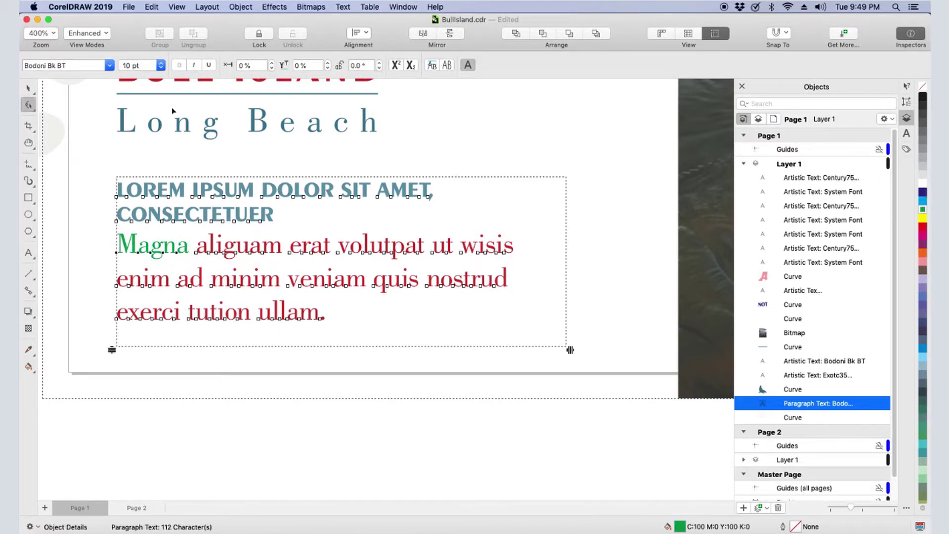
click(109, 66)
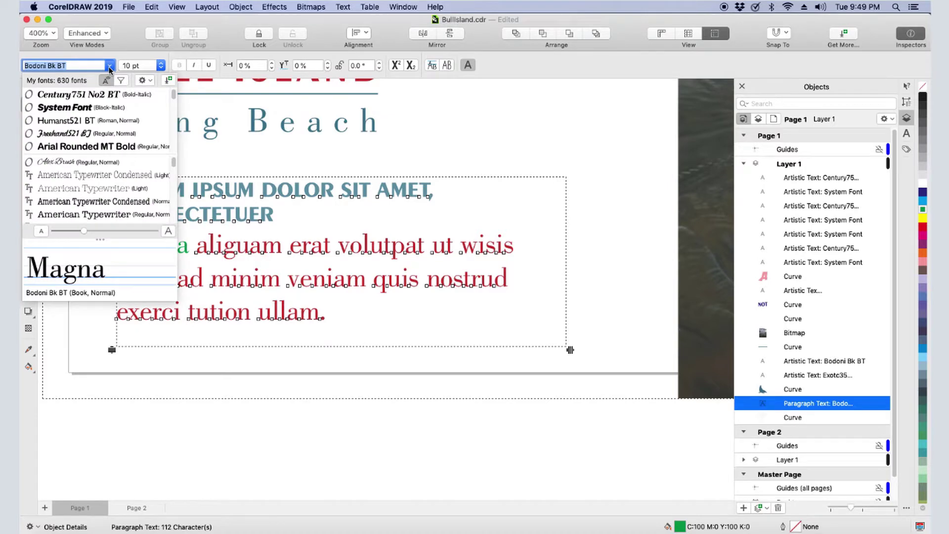
click(88, 134)
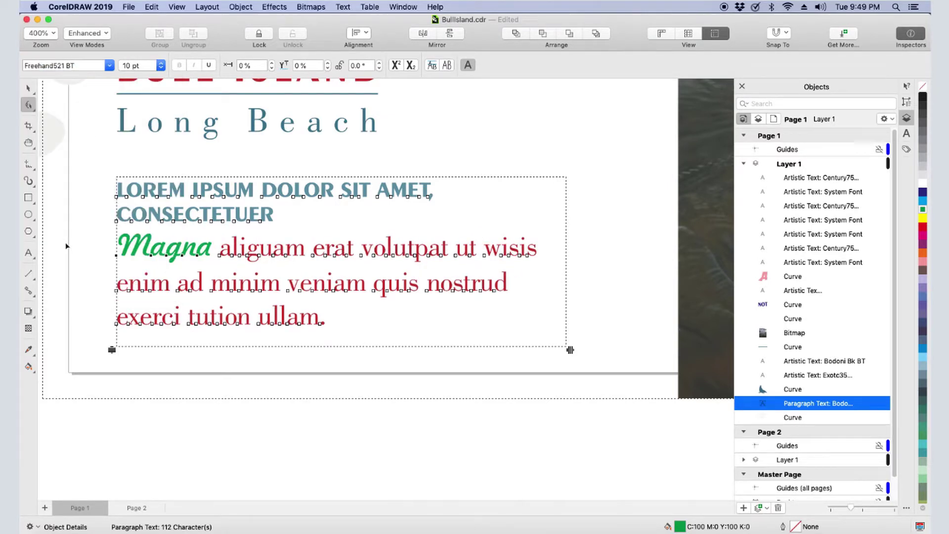
- Break the paragraph text into heading and body frames, nudging the heading upward, and break the body frame into single lines
key(super+k)
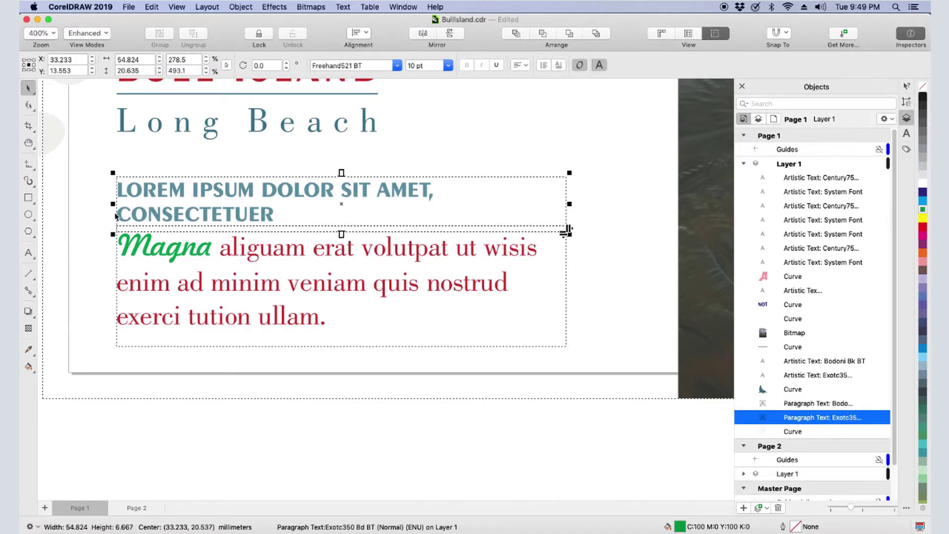
drag(341, 204, 337, 183)
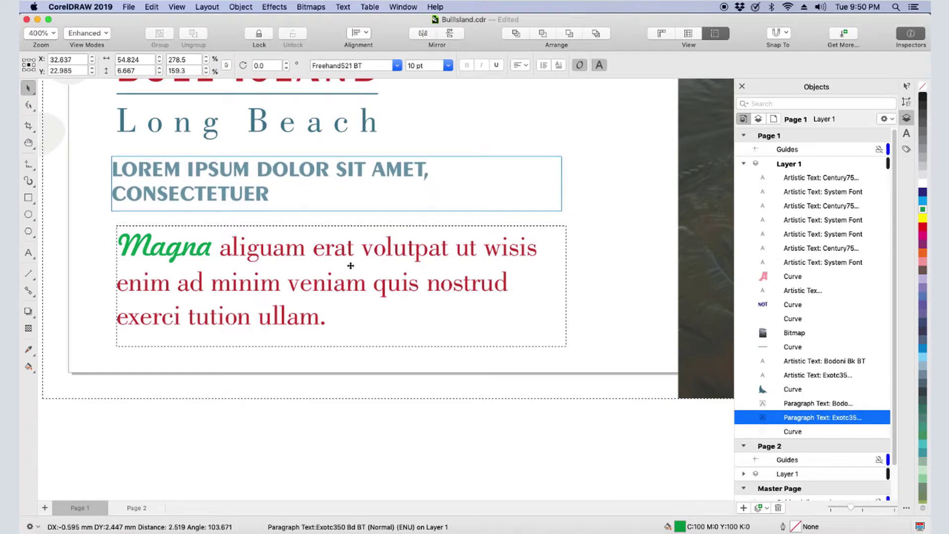
click(342, 289)
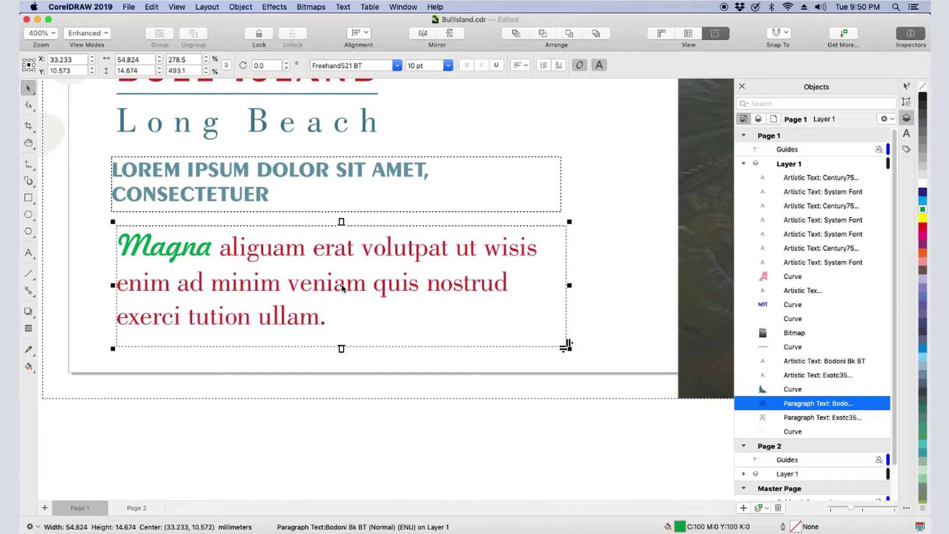
key(super+k)
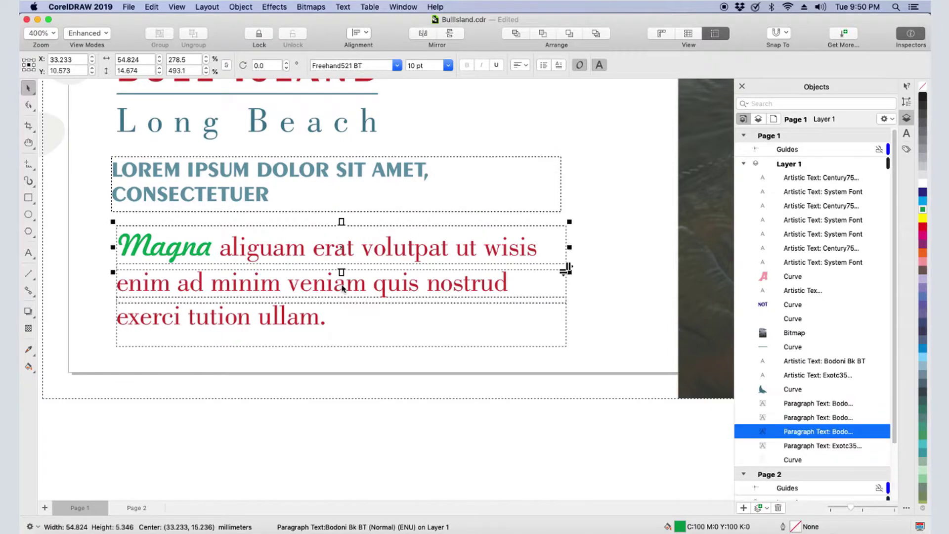
- Tilt the last body line slightly clockwise and the middle body line slightly counterclockwise
click(333, 319)
click(340, 327)
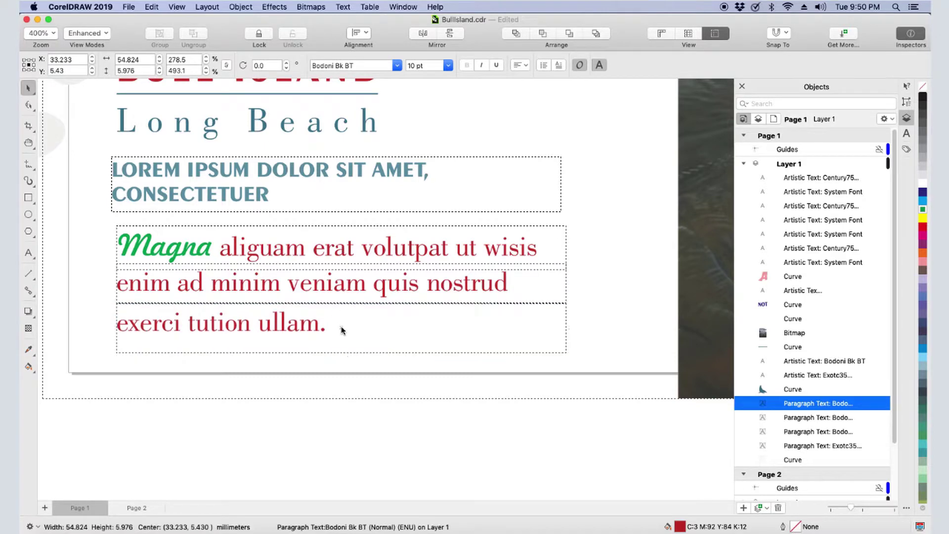
drag(569, 350, 568, 366)
click(342, 286)
click(342, 287)
drag(569, 306, 568, 298)
- Move the line beginning with Magna slightly up and to the left and tilt it slightly clockwise
drag(342, 248, 338, 236)
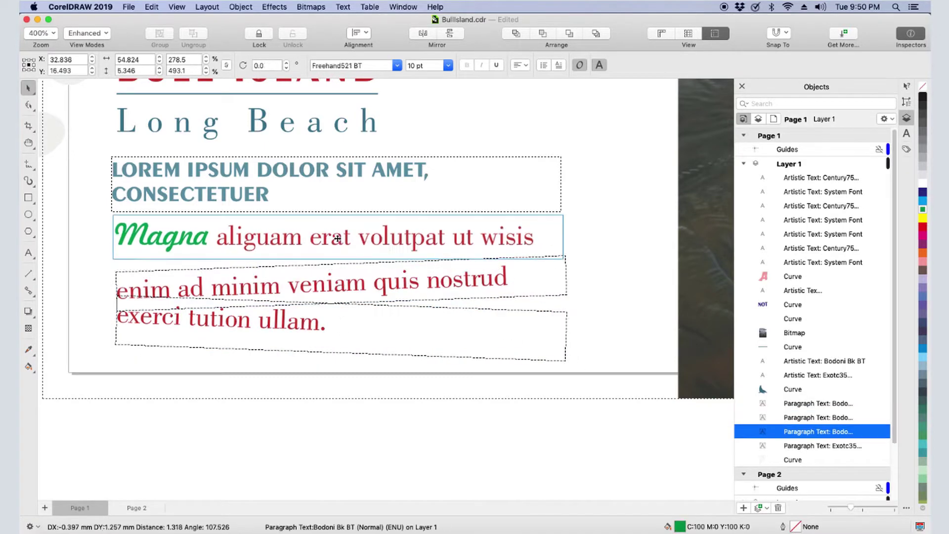
click(338, 236)
drag(567, 261, 567, 268)
- Move the LOREM IPSUM heading frame slightly up and to the right and rotate it about 2.3° counterclockwise
click(338, 184)
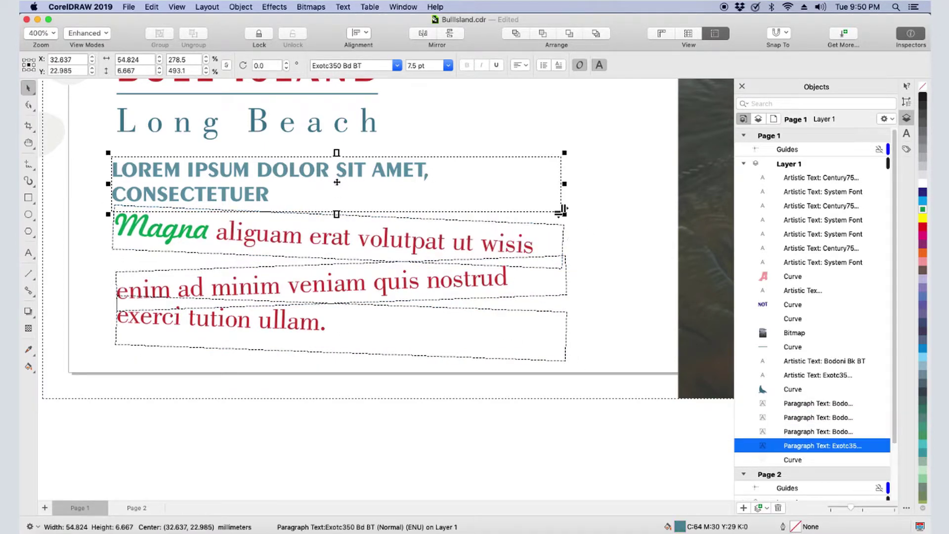
drag(338, 184, 347, 172)
click(347, 172)
drag(577, 203, 579, 194)
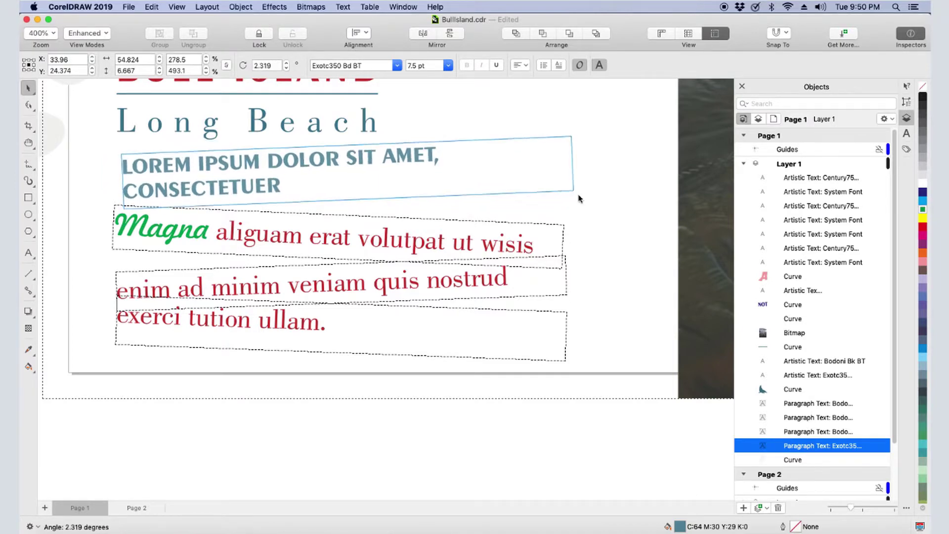
- Break the last body line into words, then break the word tution into characters and shift some letters out of line
click(319, 323)
key(super+k)
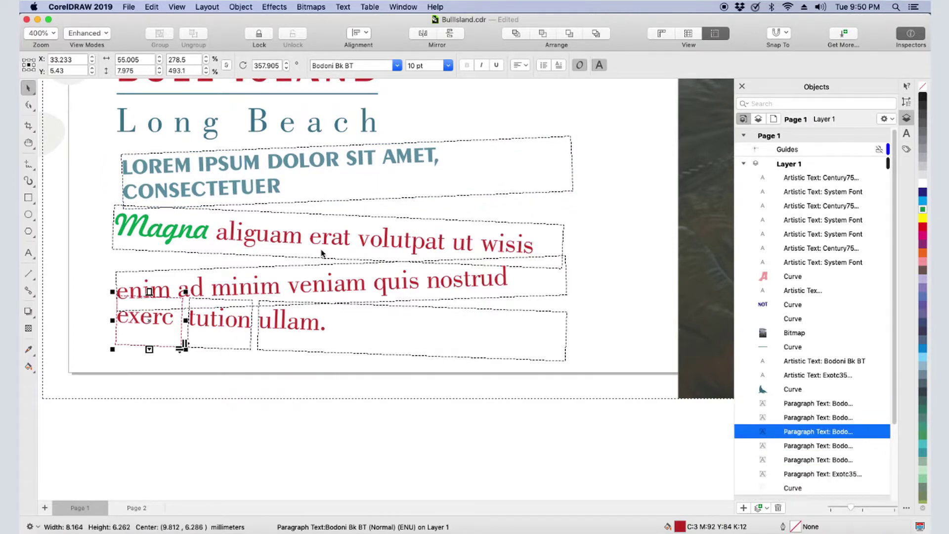
click(218, 325)
key(super+k)
drag(241, 337, 207, 342)
click(221, 328)
- Convert the LOREM IPSUM heading to curves and reshape its first word by moving corner nodes on the letters L, R, E and M
click(142, 168)
key(ctrl+q)
click(29, 105)
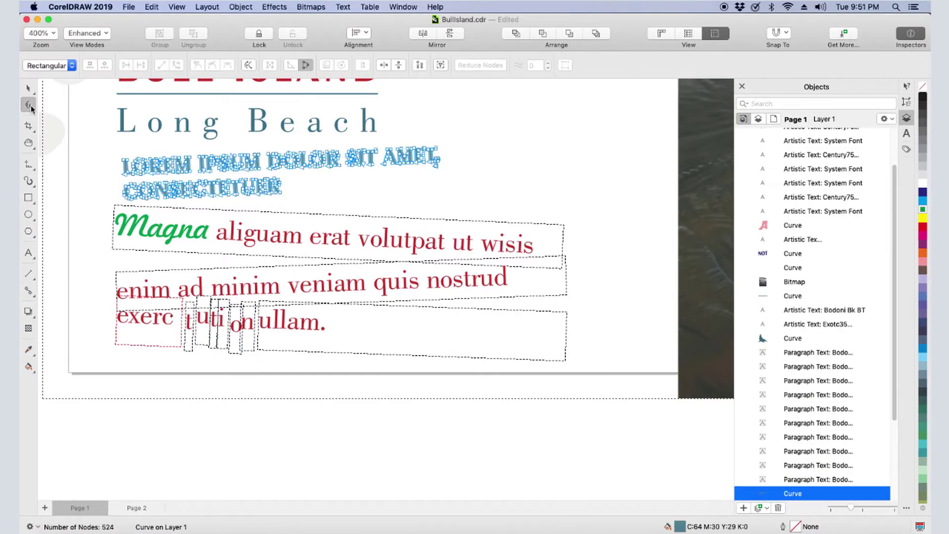
scroll(120, 167, up, 2)
drag(106, 143, 112, 133)
drag(90, 143, 73, 134)
drag(198, 196, 184, 205)
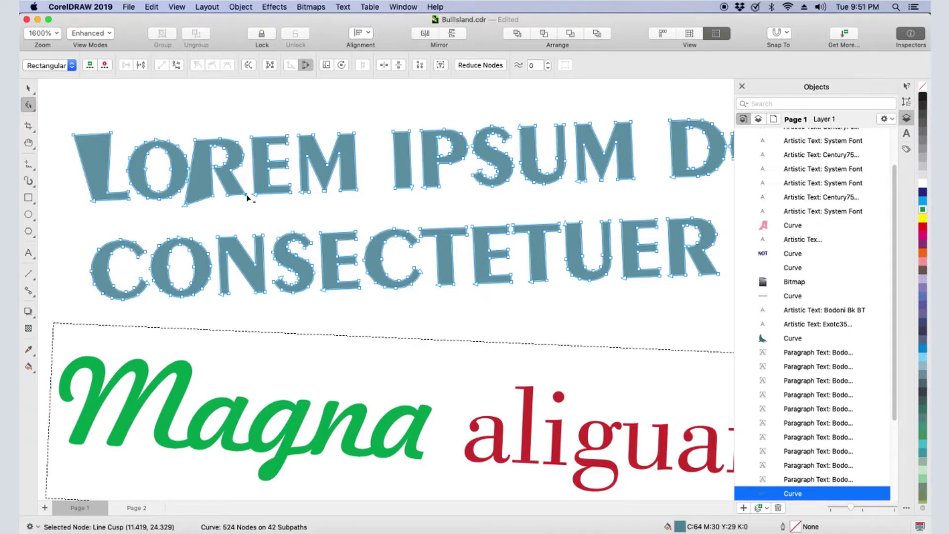
drag(246, 194, 254, 204)
drag(287, 136, 288, 124)
drag(290, 191, 297, 201)
drag(357, 193, 292, 132)
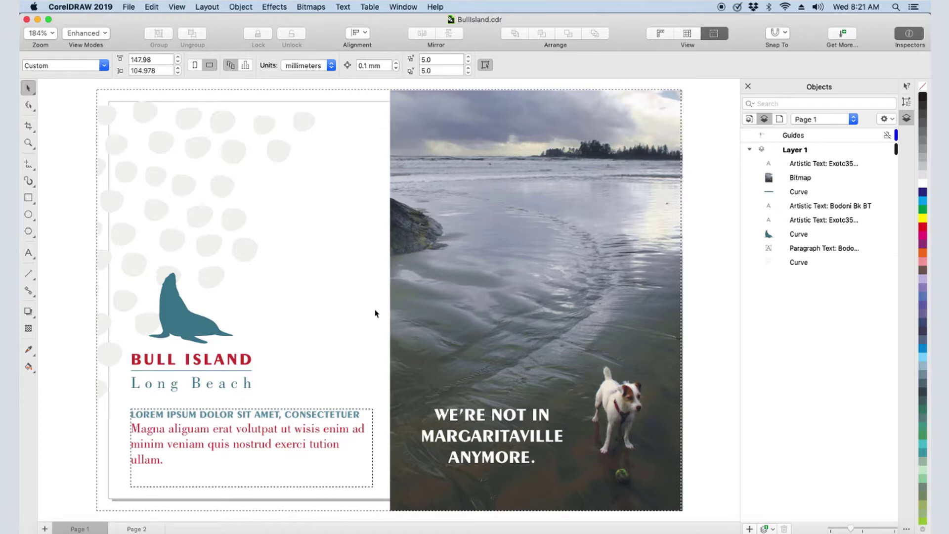
- Convert the brochure's paragraph text below Long Beach to artistic text
click(298, 417)
right_click(298, 417)
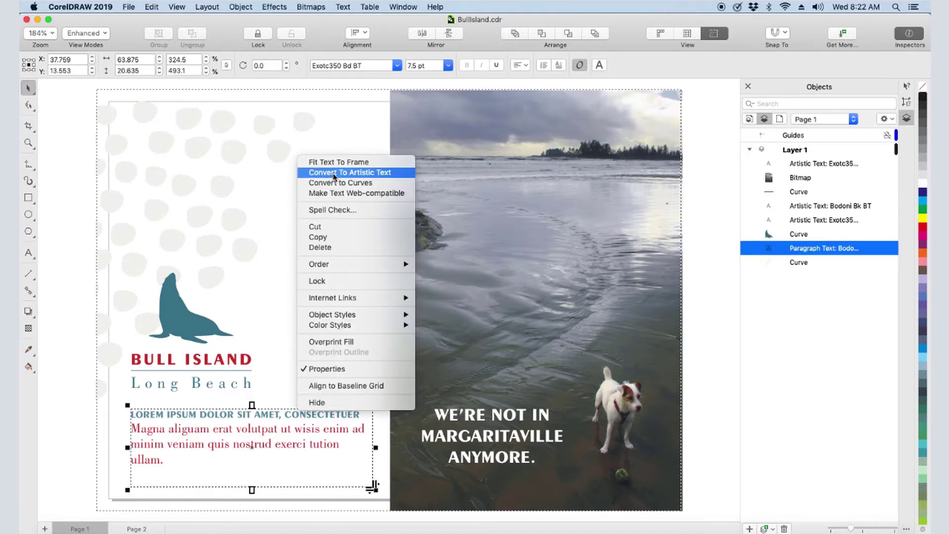
click(334, 173)
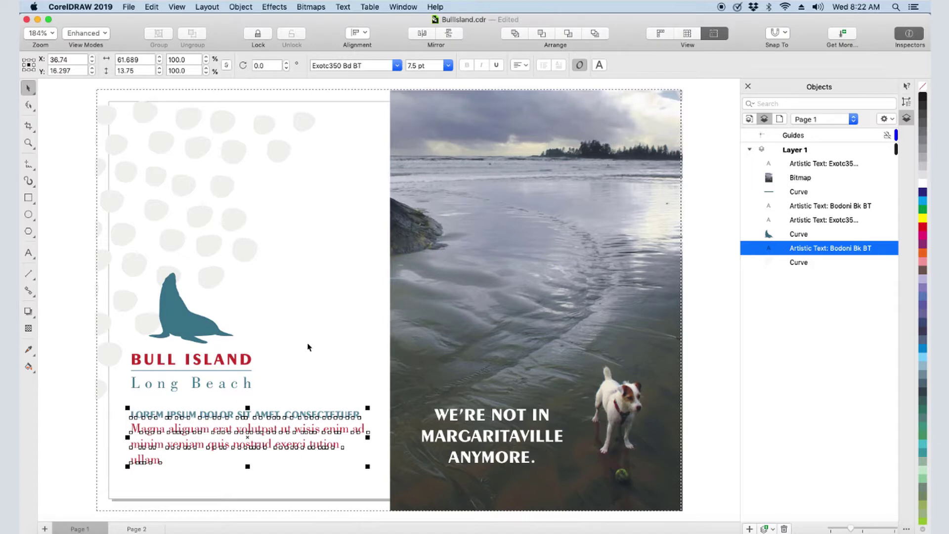
- Convert the WE'RE NOT IN MARGARITAVILLE ANYMORE caption to paragraph text and make its frame taller and slightly narrower
right_click(514, 435)
click(563, 185)
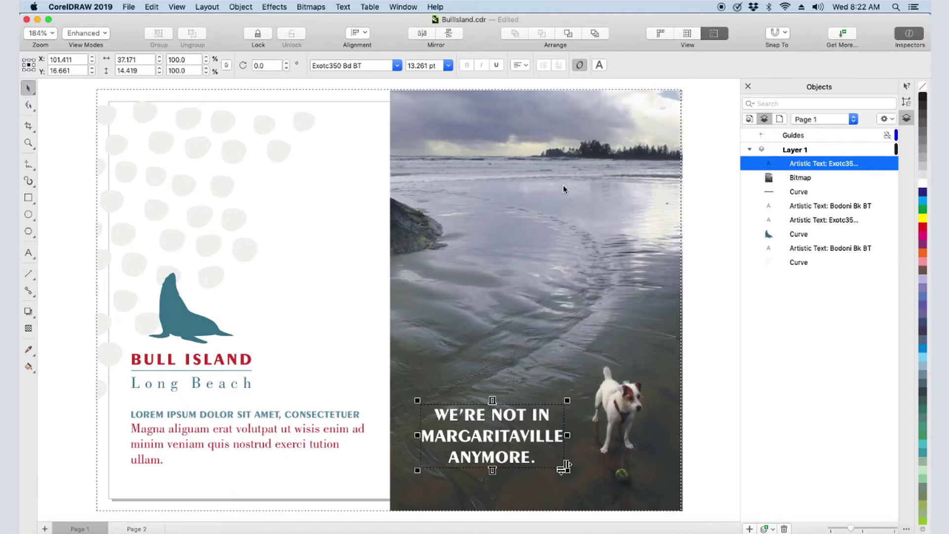
drag(493, 400, 492, 335)
drag(565, 400, 536, 403)
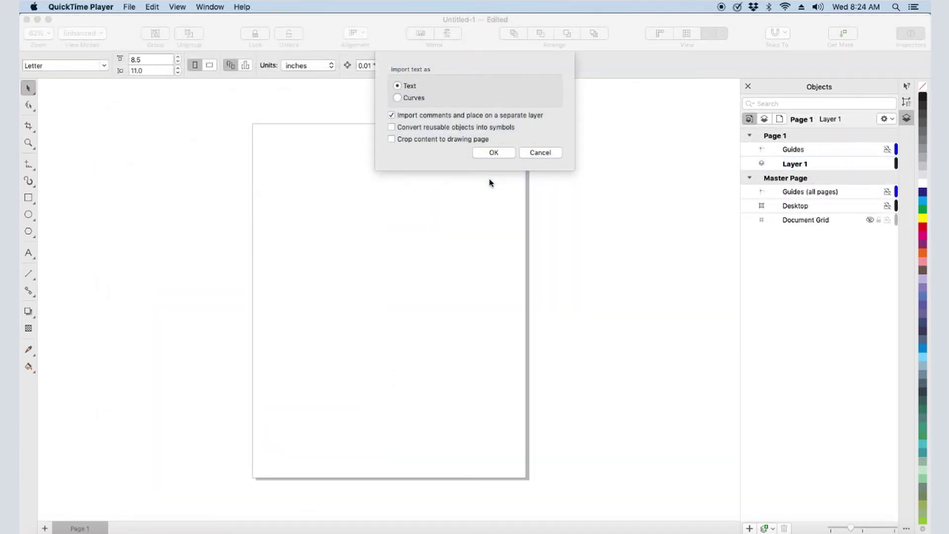
- Import corel.pdf with its text kept as text and place it at the page's upper-left corner
click(494, 153)
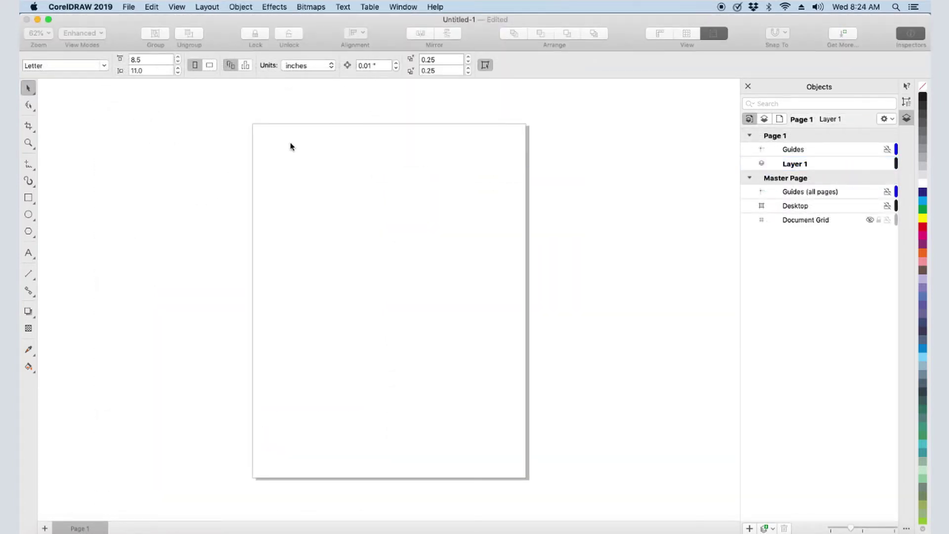
click(256, 125)
double_click(28, 143)
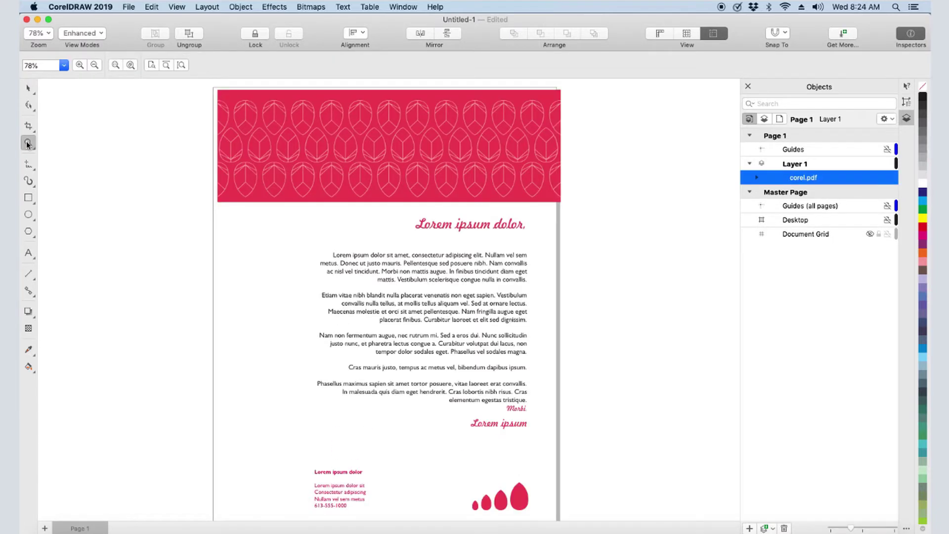
- Ungroup the imported corel.pdf artwork and clear the selection
click(27, 89)
right_click(416, 258)
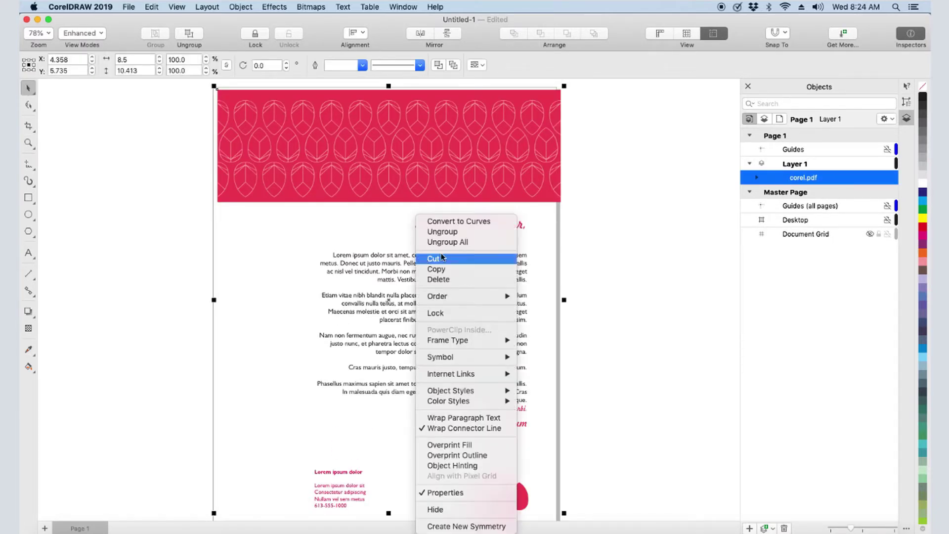
click(450, 232)
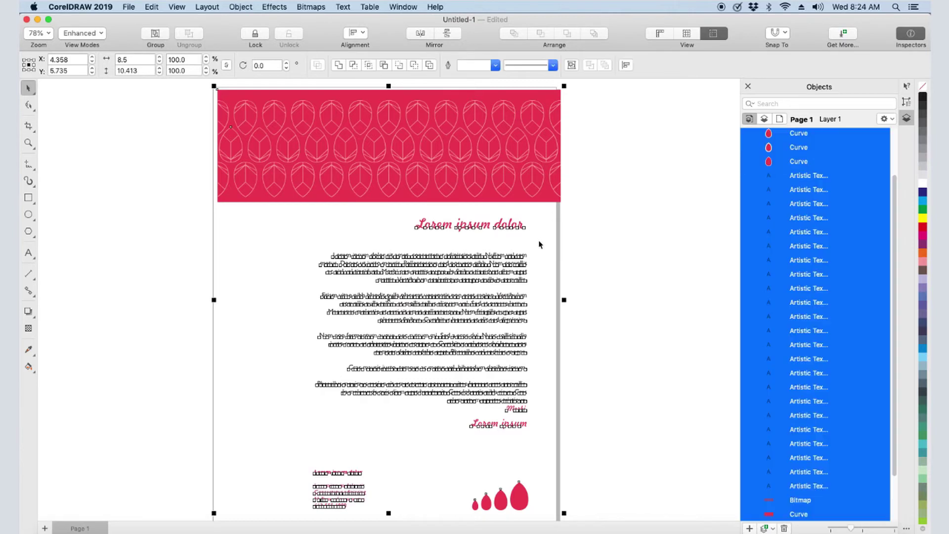
key(Escape)
- Check how the first body paragraph is divided by selecting its lines one at a time
click(503, 256)
click(503, 264)
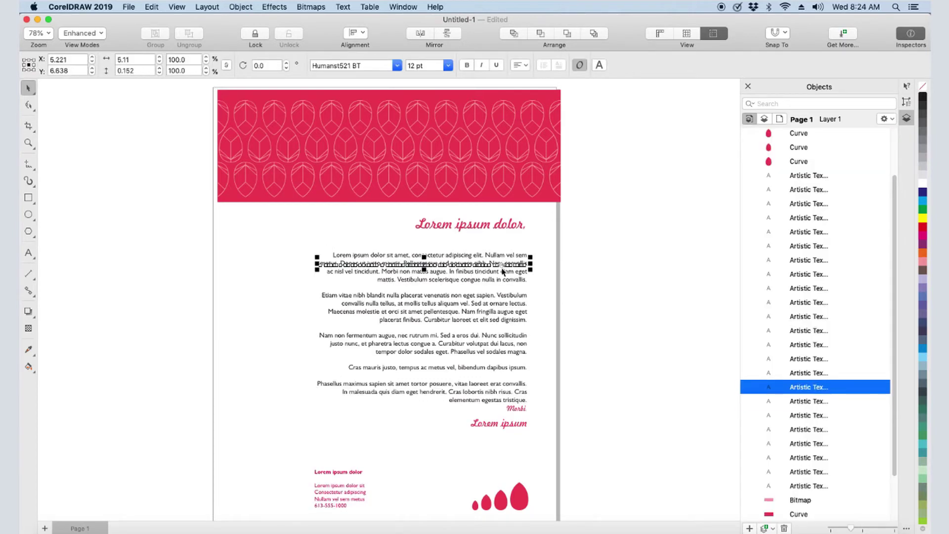
click(503, 273)
click(275, 256)
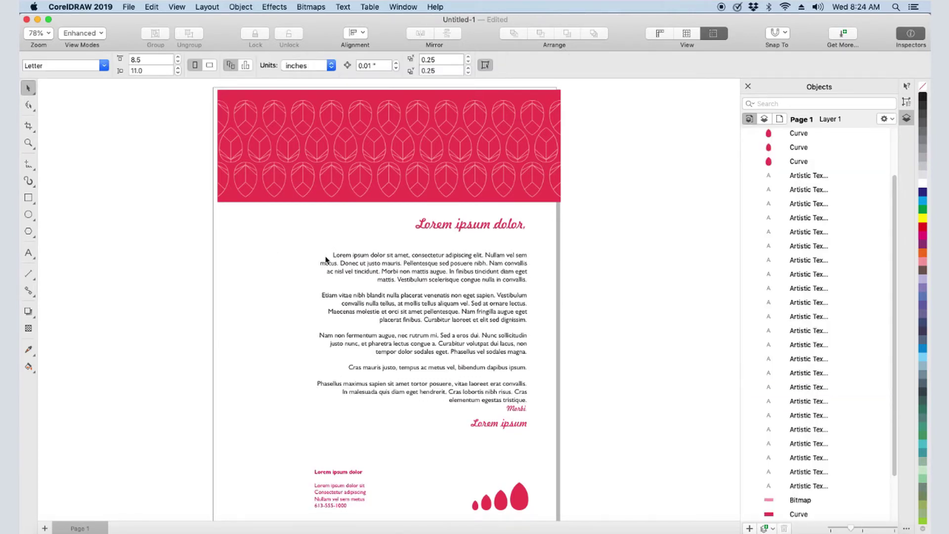
- Combine the four lines of the first body paragraph into one text object
scroll(473, 272, up, 3)
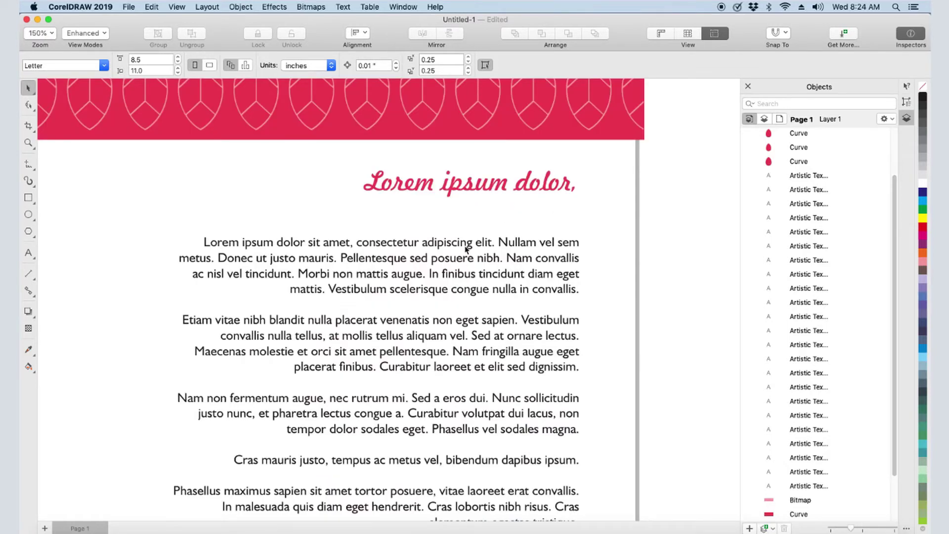
click(464, 247)
shift+click(465, 259)
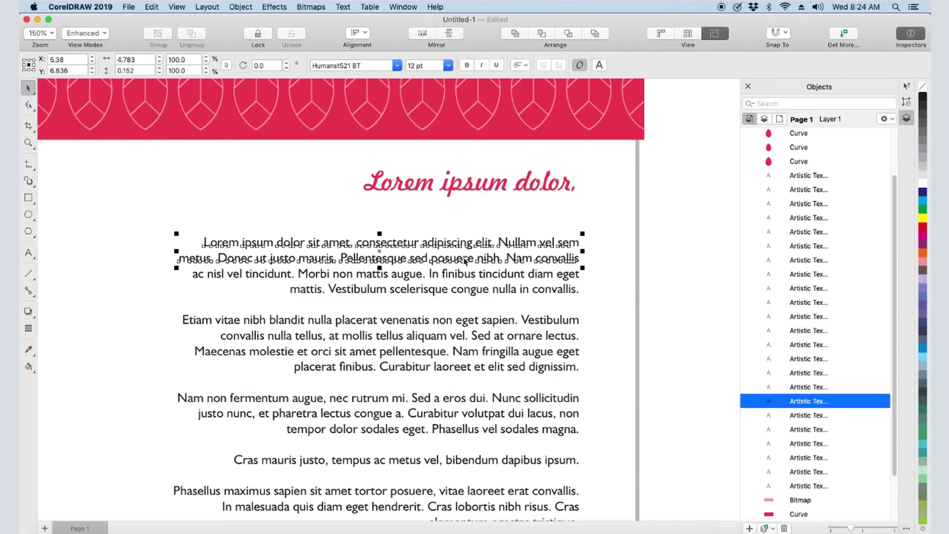
shift+click(465, 273)
shift+click(466, 293)
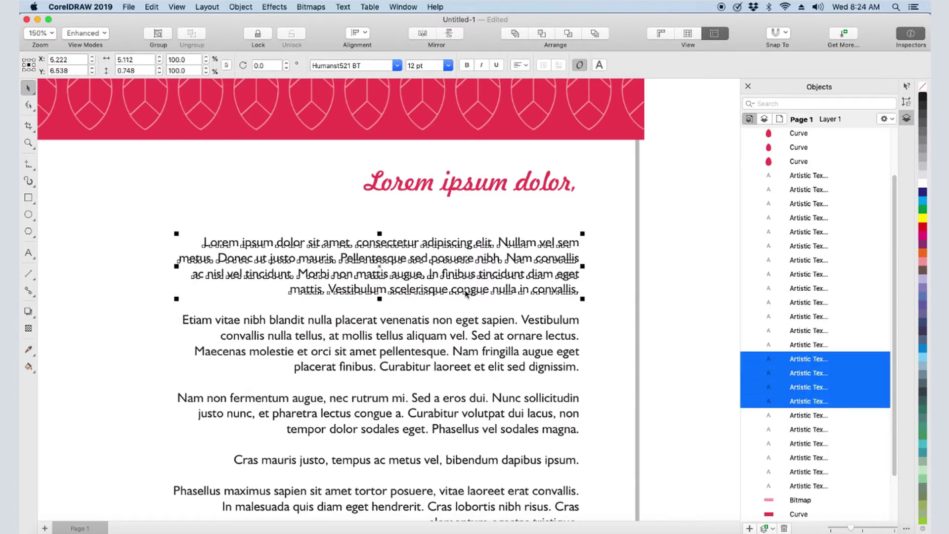
right_click(460, 258)
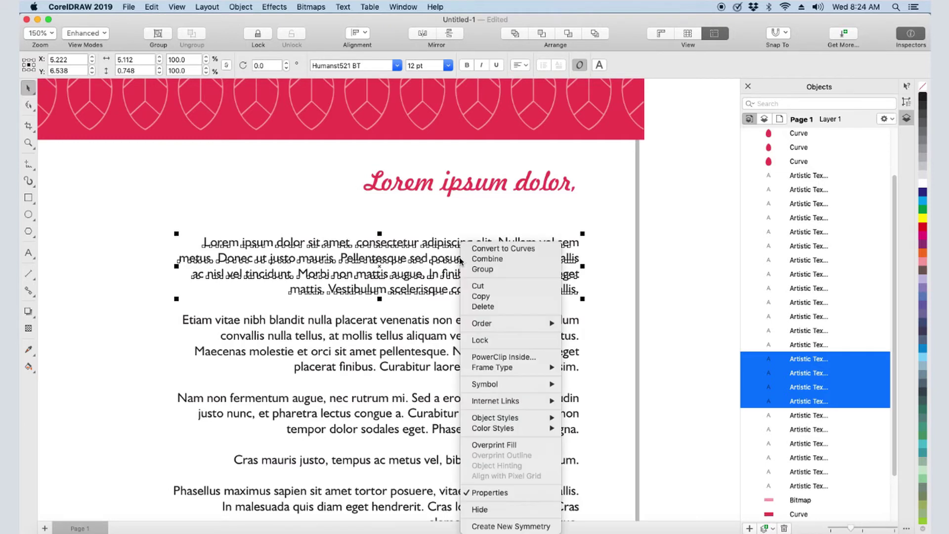
click(515, 262)
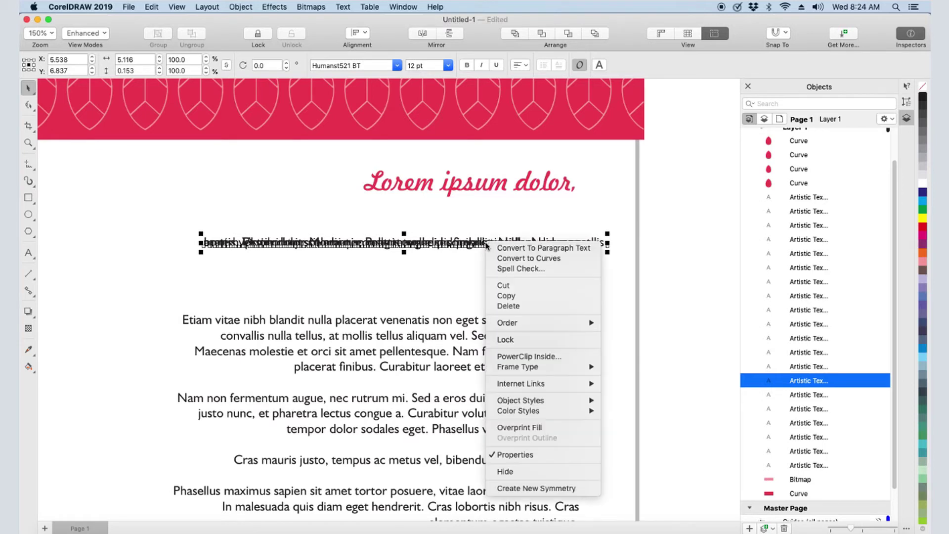
- Convert the combined first paragraph to paragraph text and resize its frame to about 5.18 by 0.88 inches
right_click(486, 243)
click(499, 248)
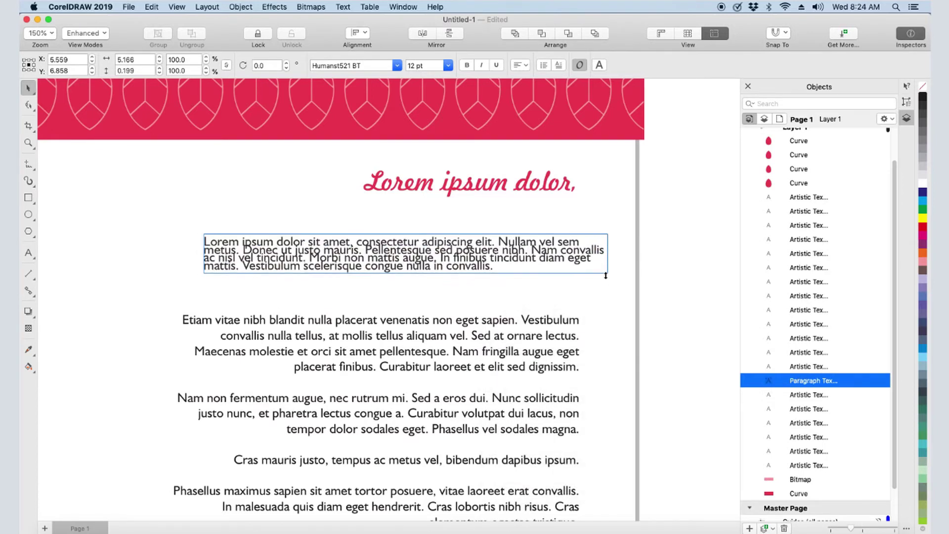
drag(608, 301, 579, 302)
drag(580, 268, 611, 268)
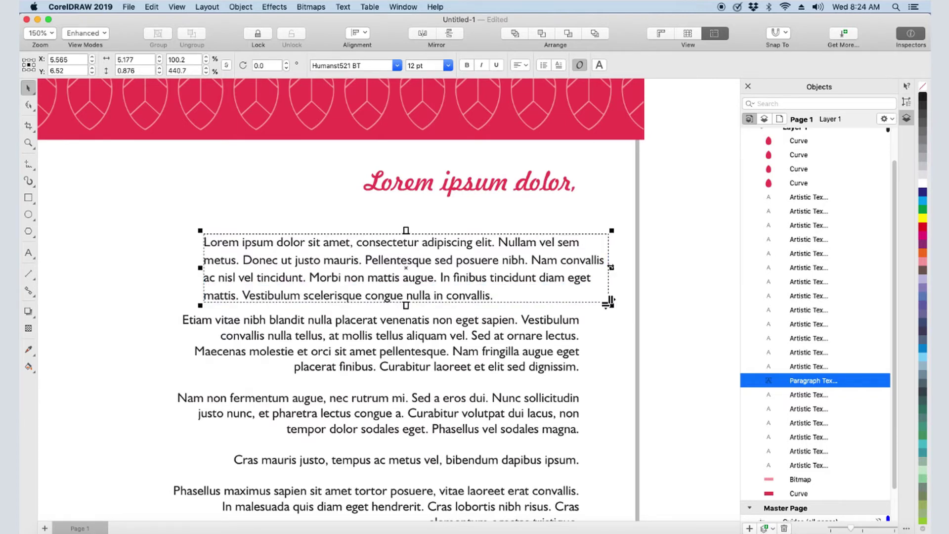
double_click(28, 142)
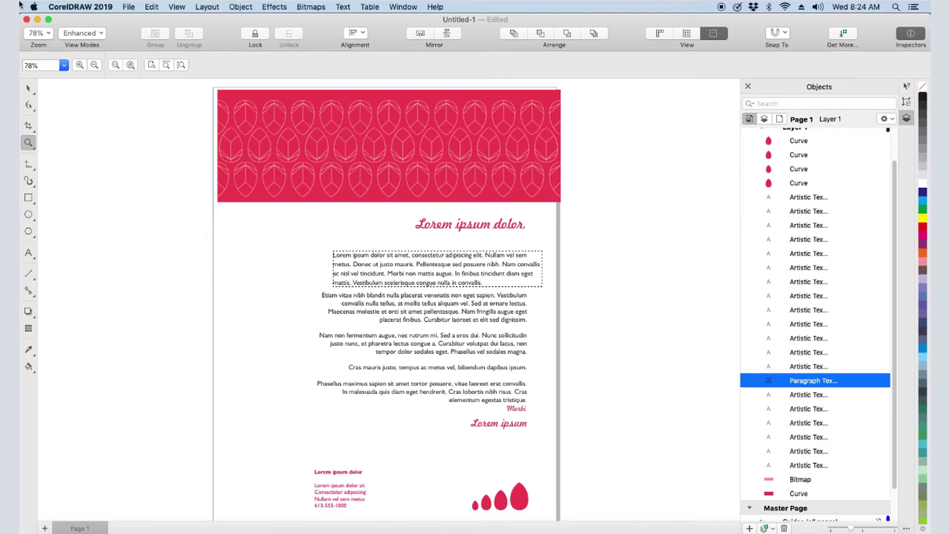